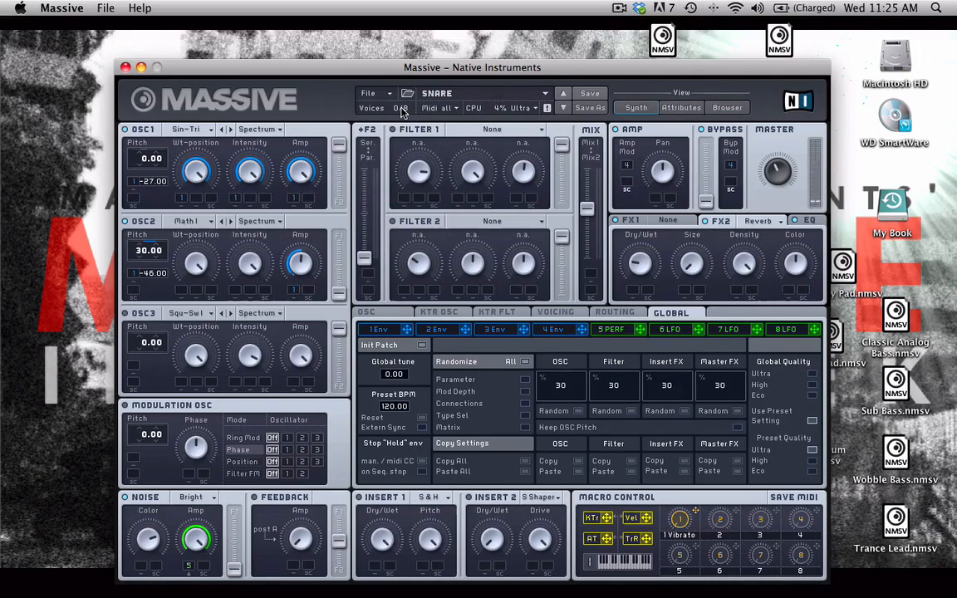
Step: Start a new sound with oscillator 1 using the Sin-Triangle wavetable and oscillator 2 using Roughmath I
left_click(369, 93)
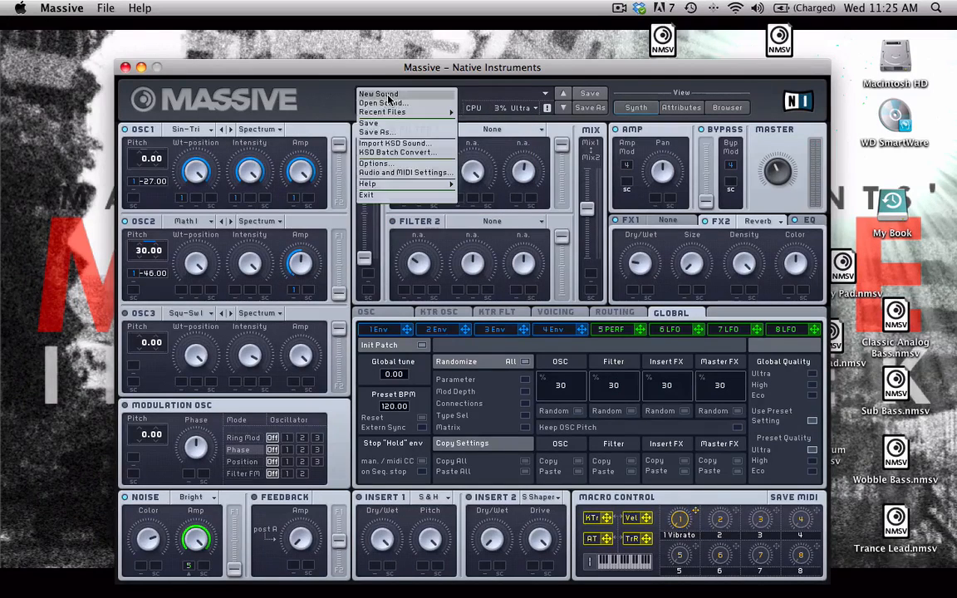
left_click(375, 93)
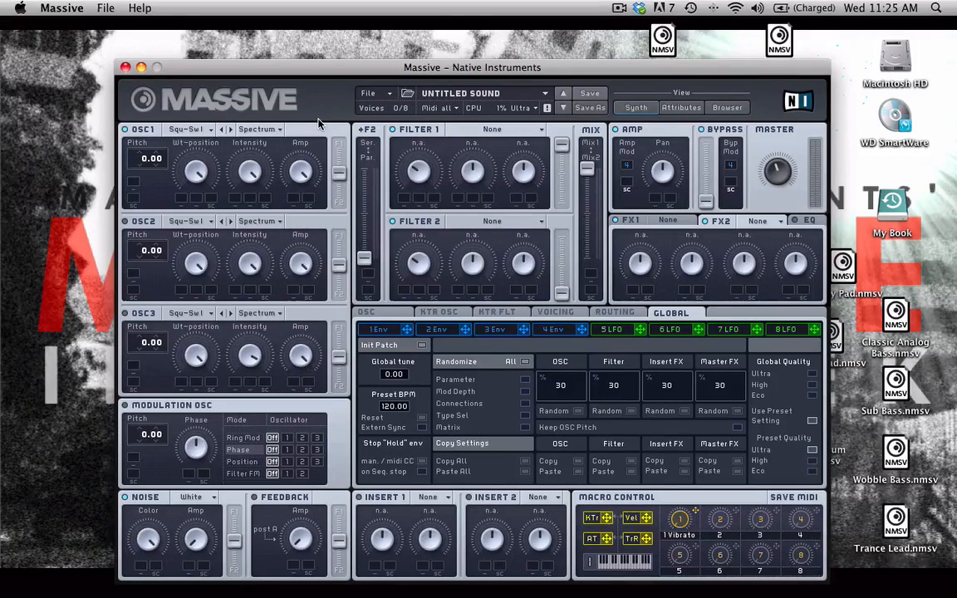
left_click(191, 131)
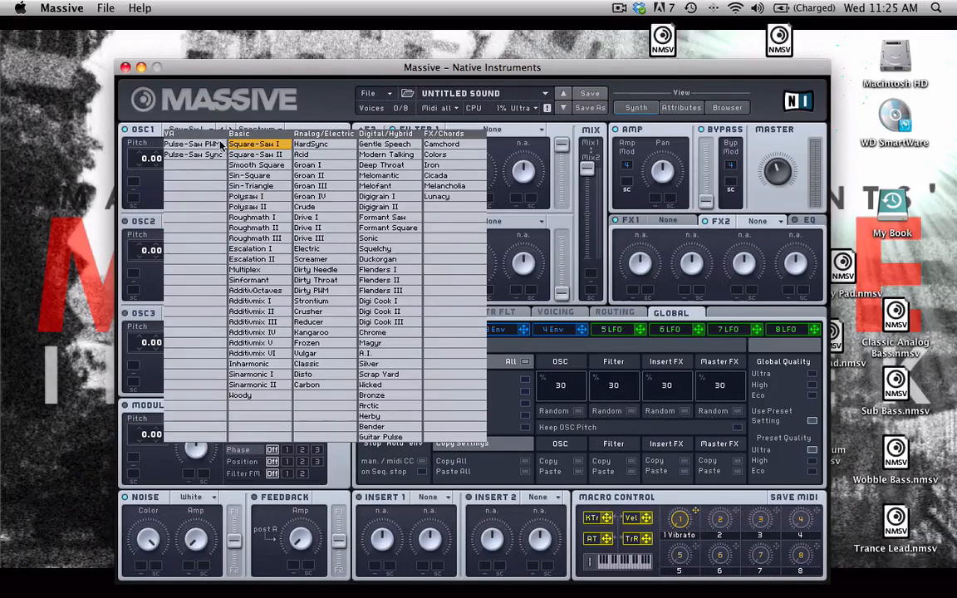
left_click(253, 186)
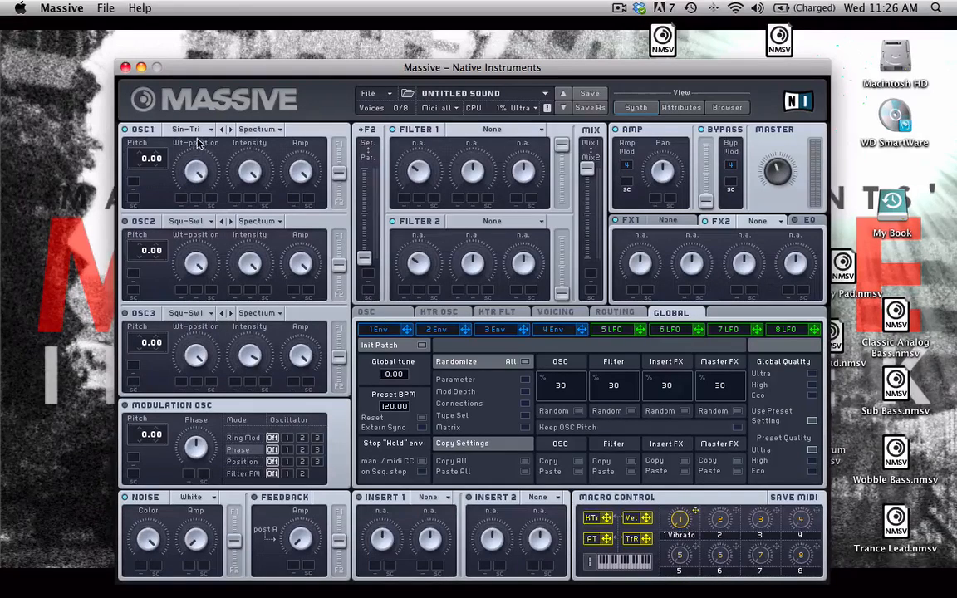
left_click(188, 221)
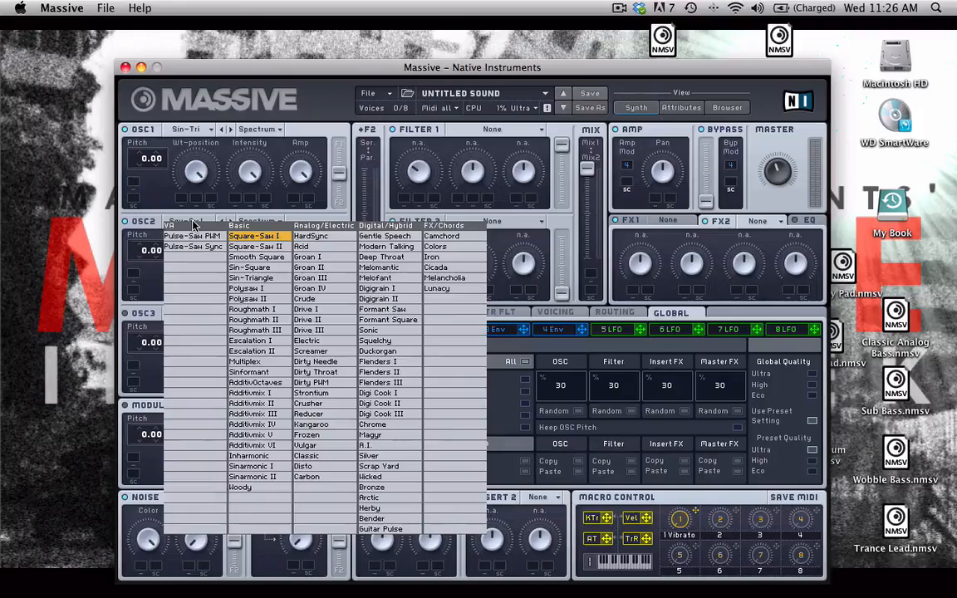
left_click(241, 279)
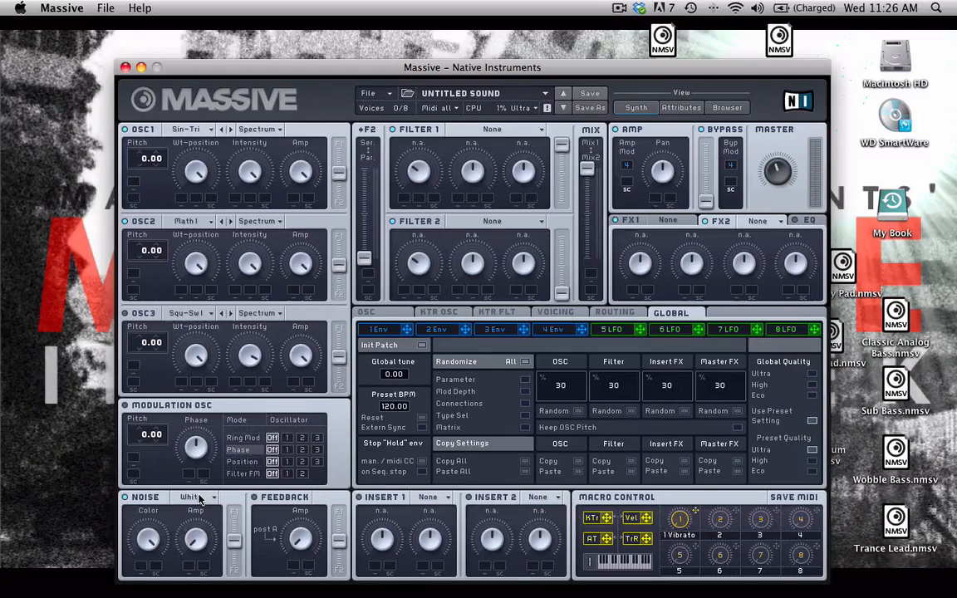
Step: Switch the noise generator to Bright Noise, raise its amp to maximum and turn its color down partway
left_click(204, 497)
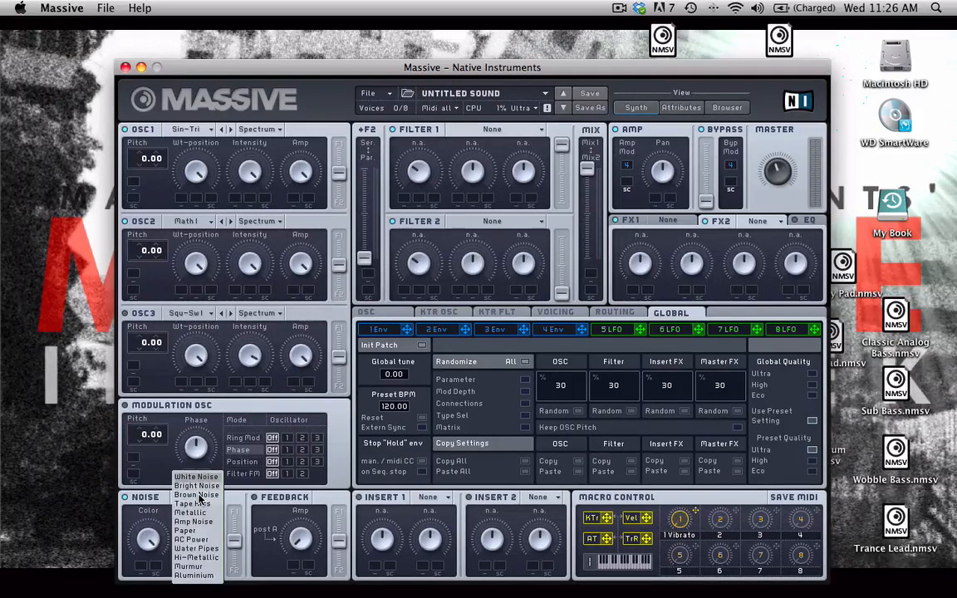
left_click(200, 485)
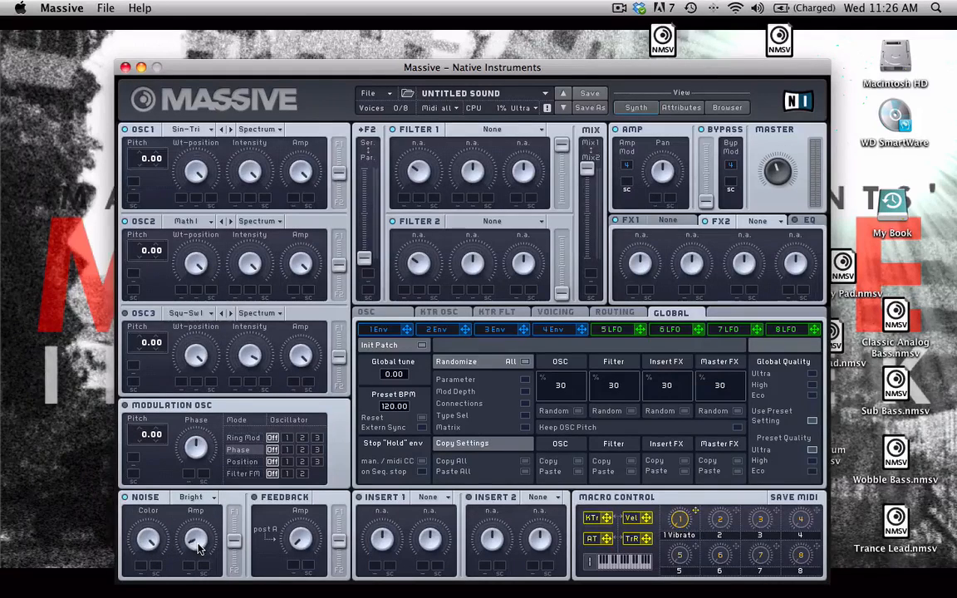
left_click_drag(198, 545, 149, 540)
Step: Lower envelope 1's attack level and attack time to minimum
left_click(390, 330)
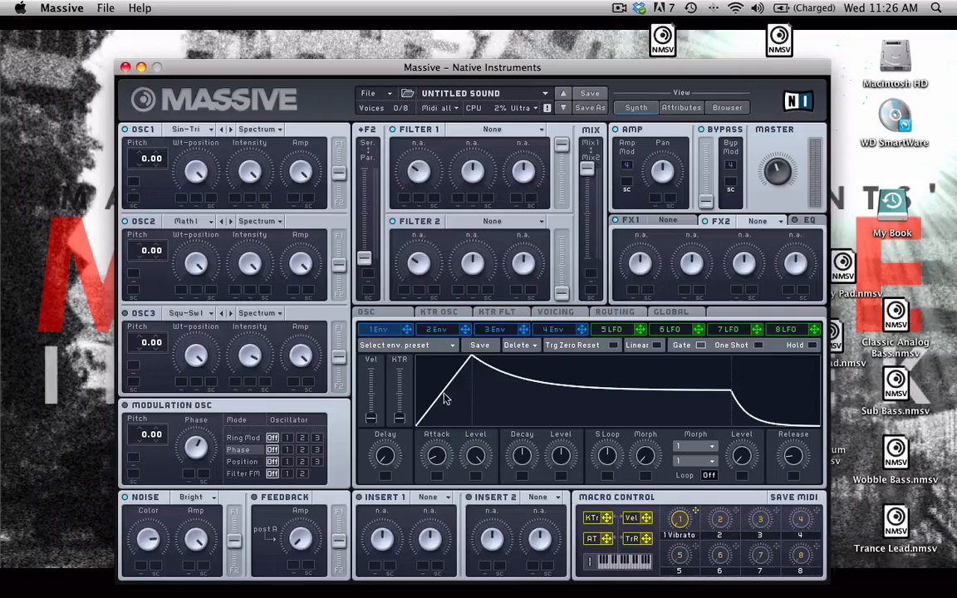
left_click_drag(474, 456, 474, 493)
left_click_drag(474, 456, 475, 498)
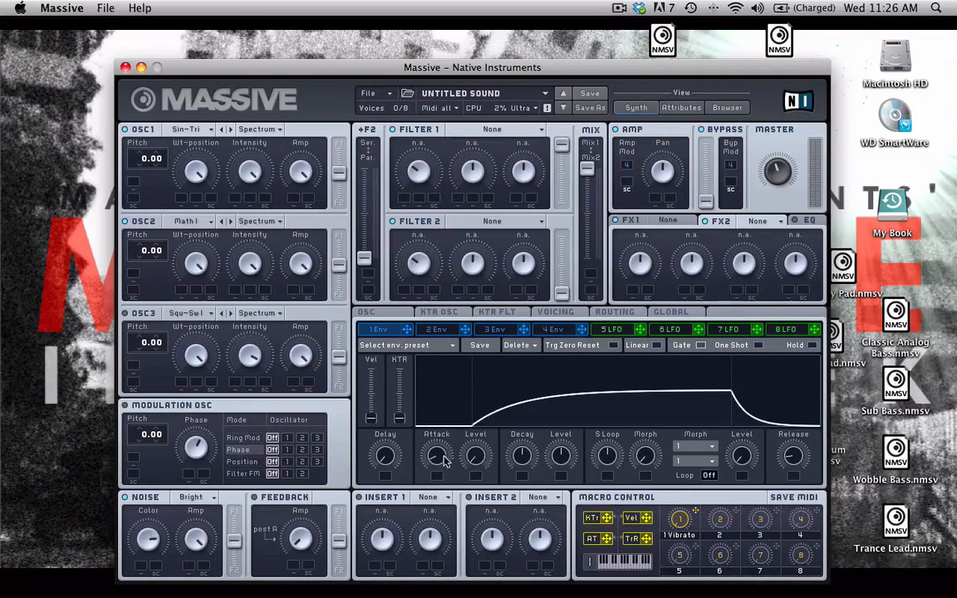
left_click_drag(444, 461, 444, 486)
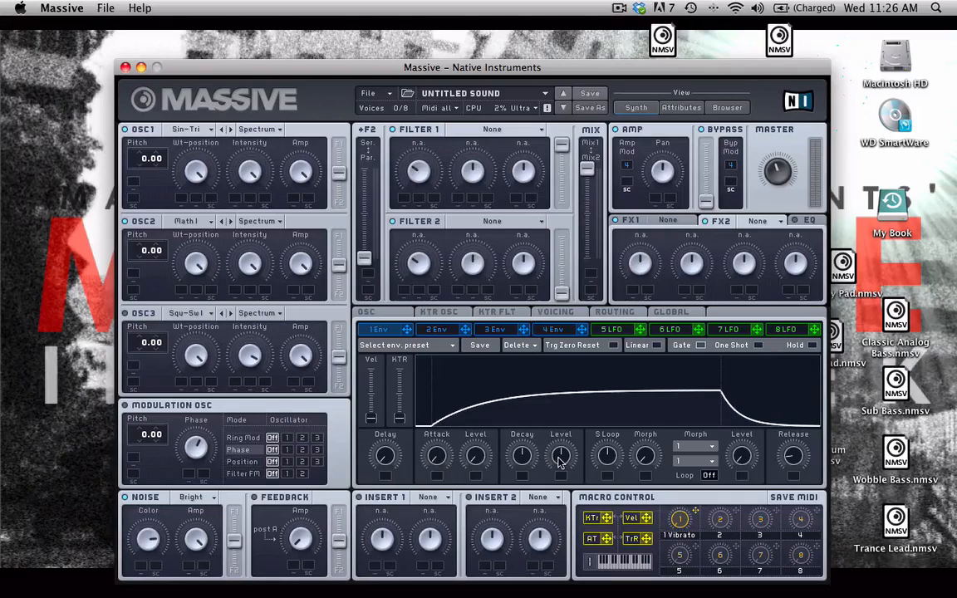
Step: Give envelope 1 a maximum decay level, a shortened decay and a halfway release, and assign it to oscillator 1's amp
left_click_drag(559, 463, 521, 459)
left_click_drag(794, 463, 791, 461)
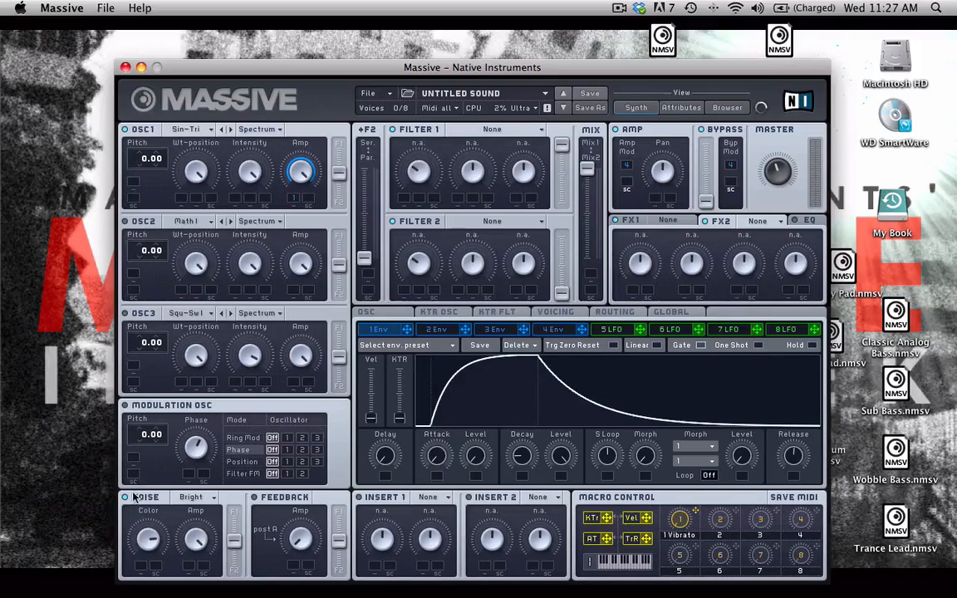
left_click_drag(521, 449, 516, 457)
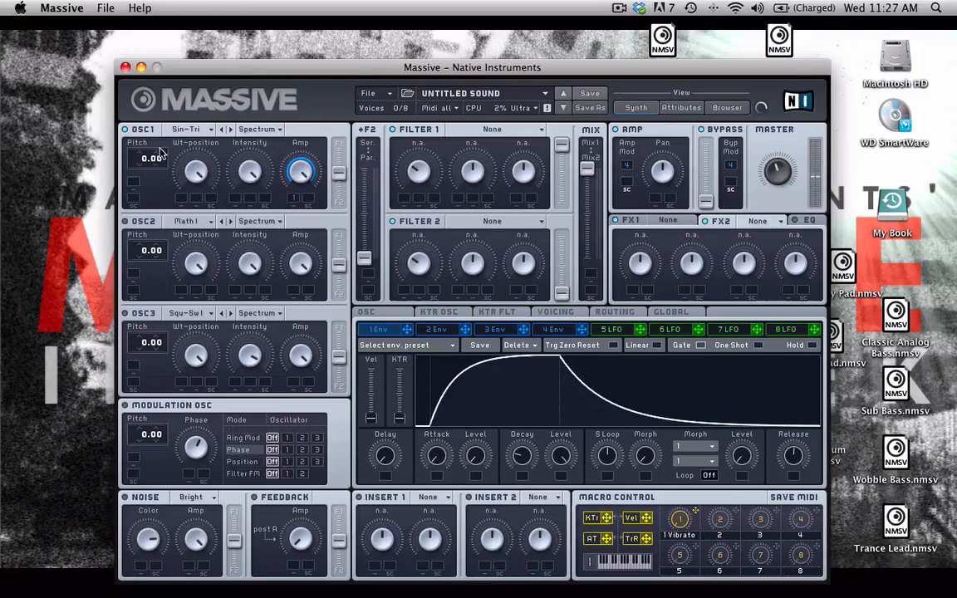
Step: Modulate oscillator 1's pitch (30.00) by -36.00 and oscillator 2's pitch (12.00) by -18.00 with envelope 1, also driving oscillator 2's amp
left_click_drag(407, 330, 140, 121)
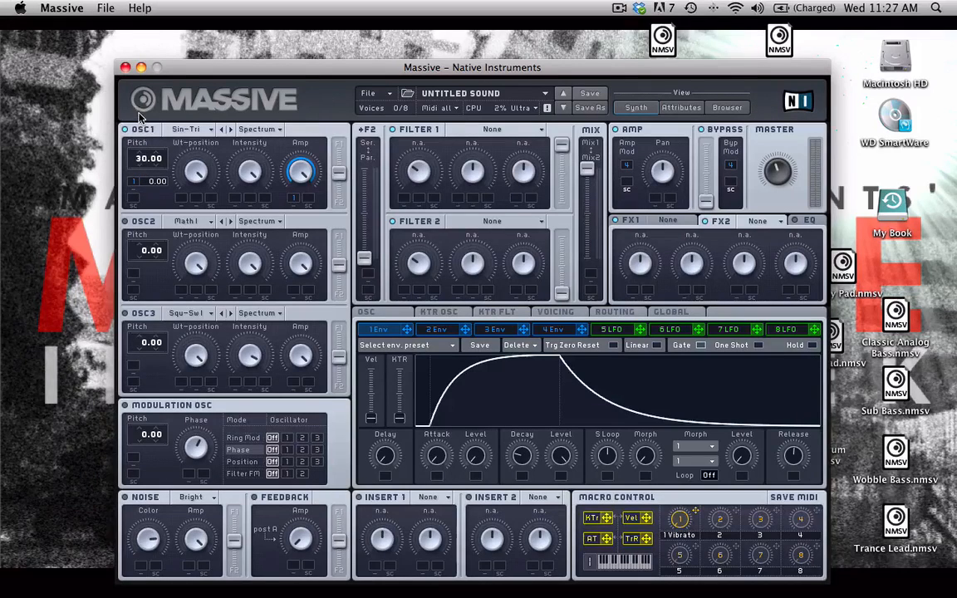
left_click_drag(148, 180, 150, 188)
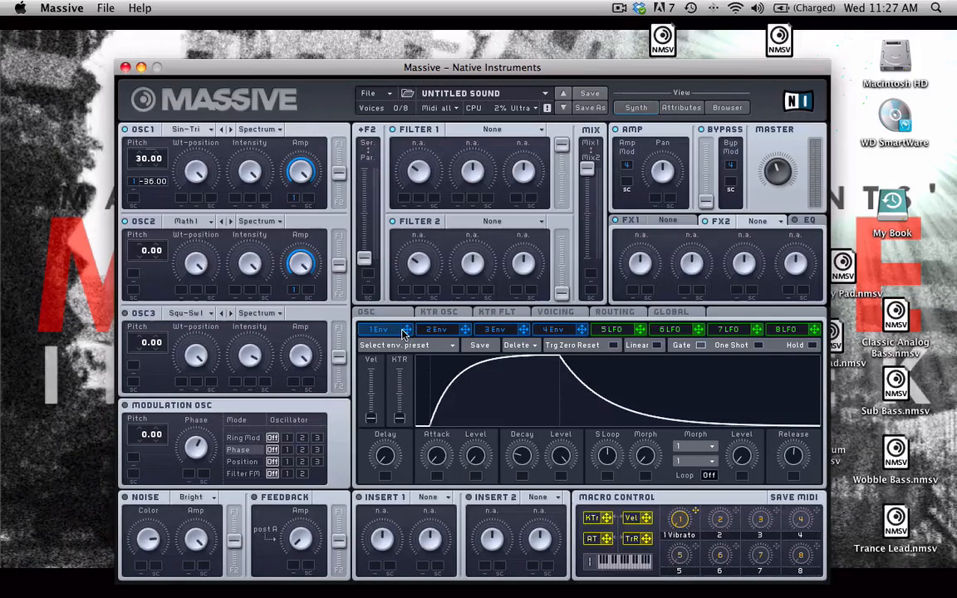
left_click_drag(308, 302, 132, 235)
left_click_drag(150, 273, 151, 282)
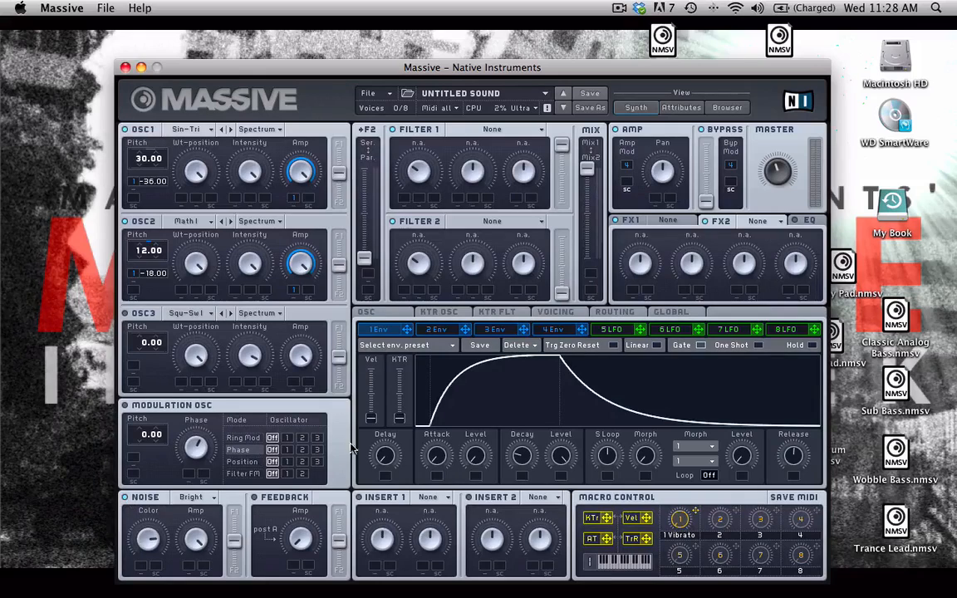
Step: Assign modulator 5 to the noise amp and change the modulator's type from LFO to Performer
left_click(631, 331)
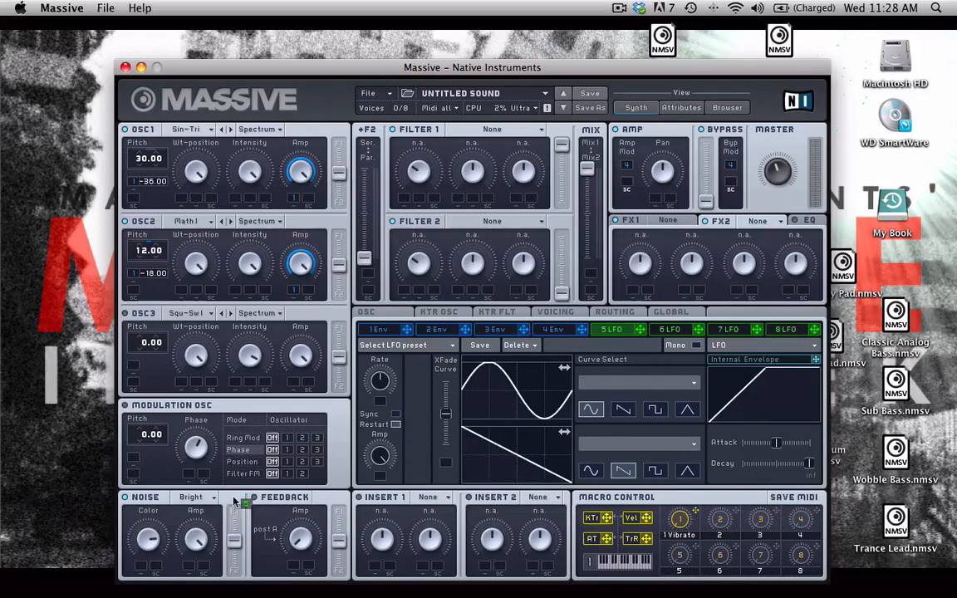
left_click_drag(188, 566, 188, 565)
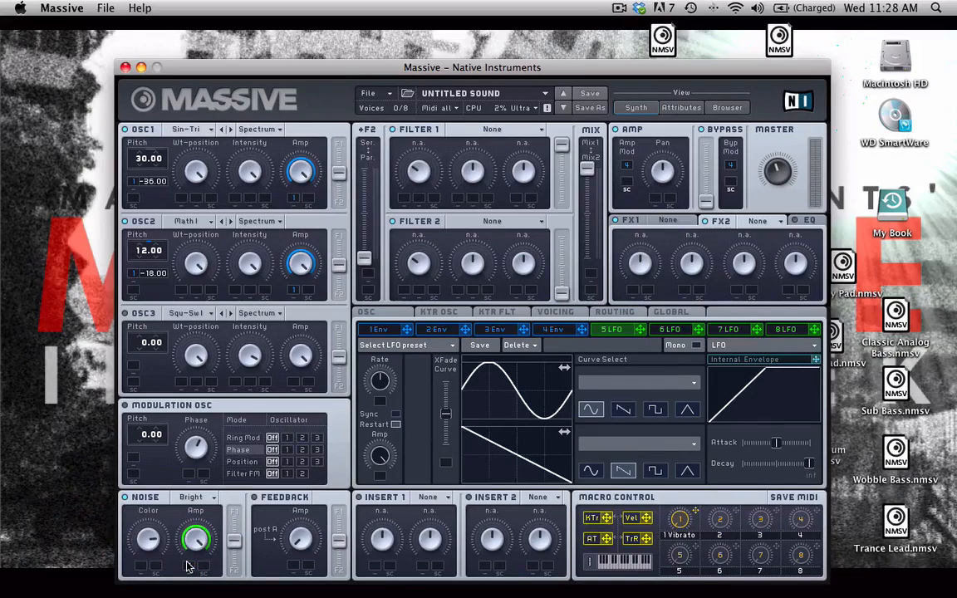
left_click(747, 347)
left_click(745, 355)
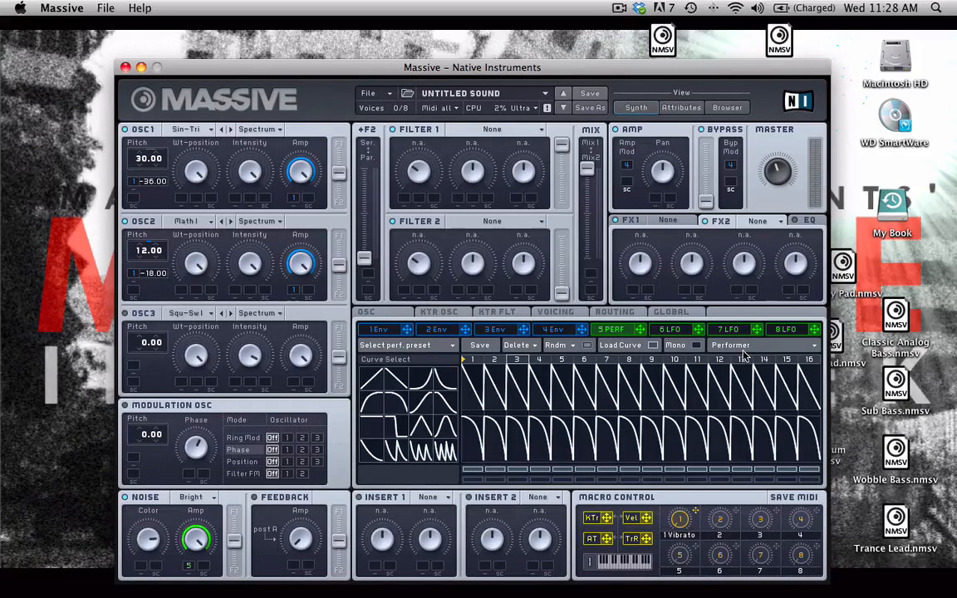
Step: Flatten both performer sequences and draw the upper one at full level from step 4 to step 16 using the square curve
mouse_move(468, 413)
left_mouse_down()
mouse_move(832, 424)
mouse_move(803, 469)
mouse_move(501, 494)
mouse_move(327, 435)
left_mouse_up()
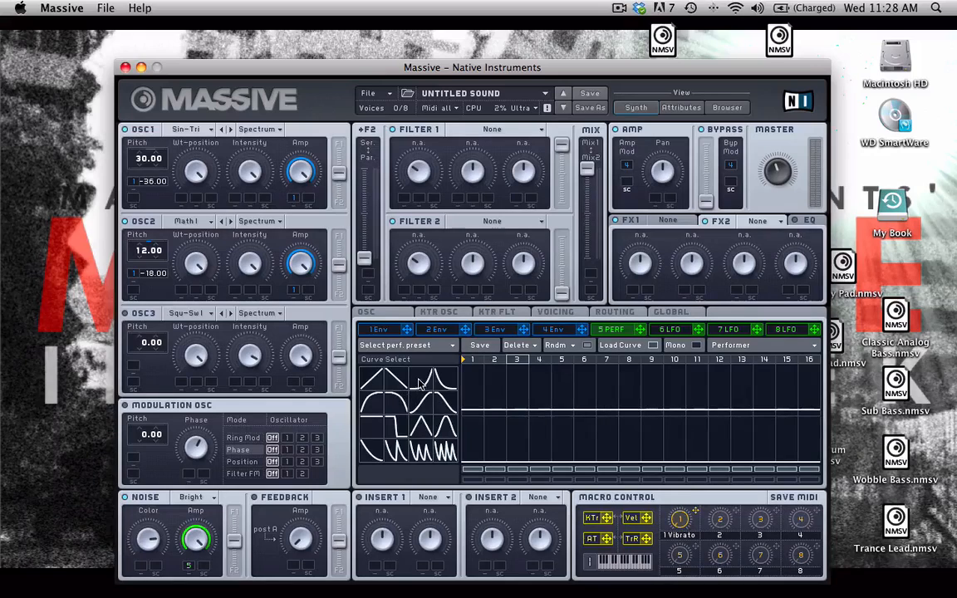
left_click(372, 429)
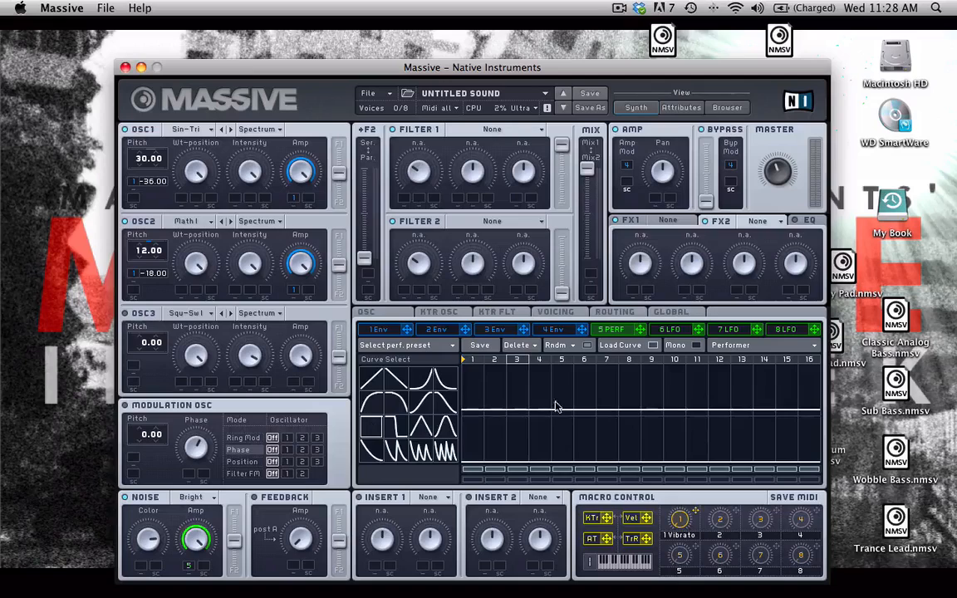
mouse_move(545, 374)
left_mouse_down()
mouse_move(540, 361)
mouse_move(563, 358)
mouse_move(816, 357)
left_mouse_up()
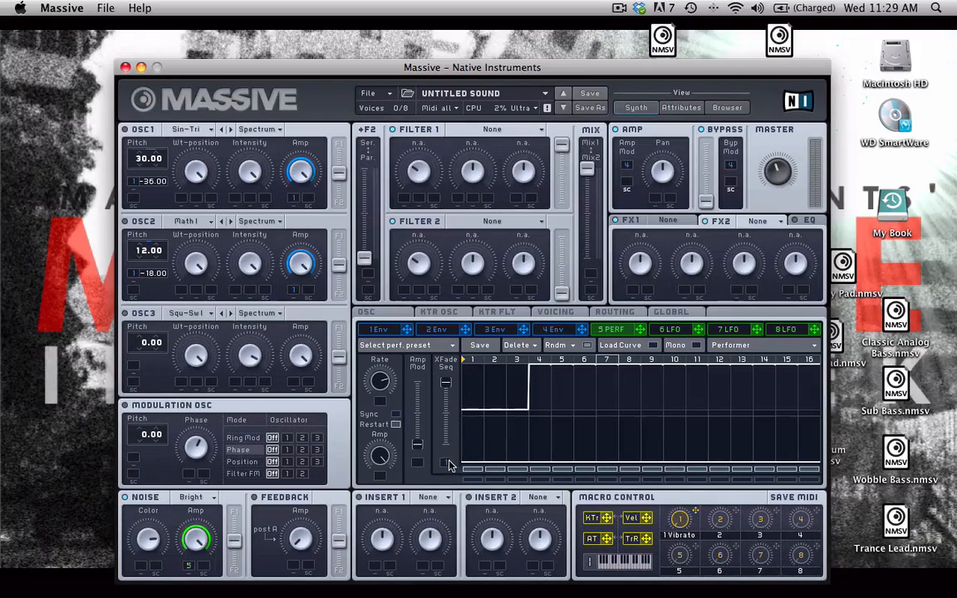
Step: Modulate the performer's sequence crossfade across its full range with envelope 1 and draw the lower sequence at full level over all 16 steps
left_click_drag(468, 462, 469, 401)
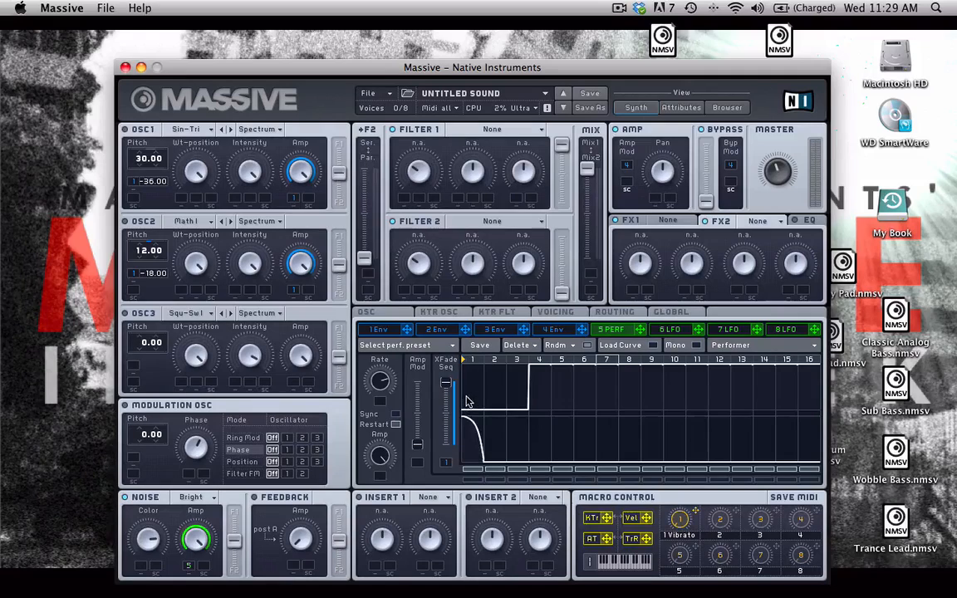
left_click(628, 345)
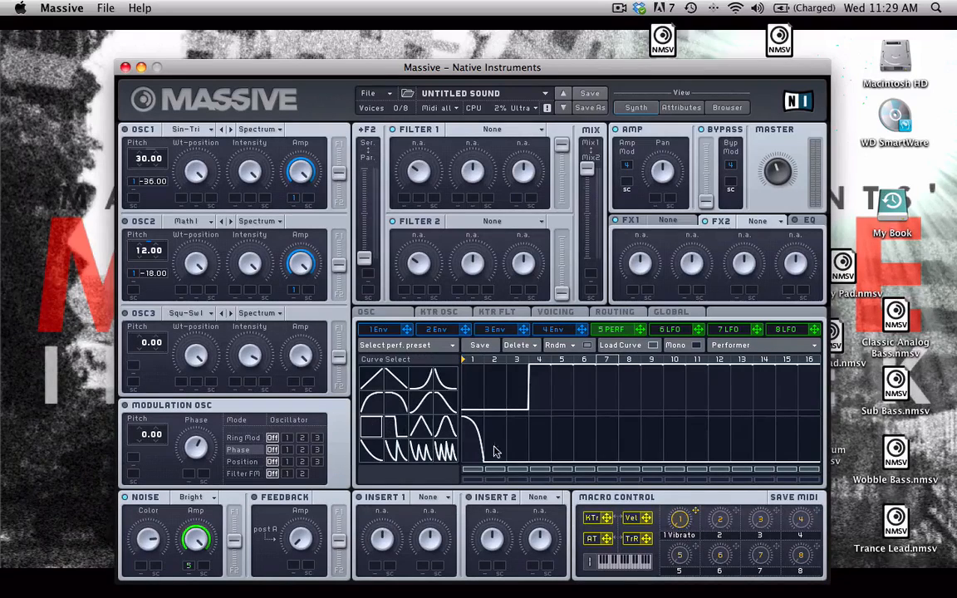
left_click_drag(462, 415, 814, 414)
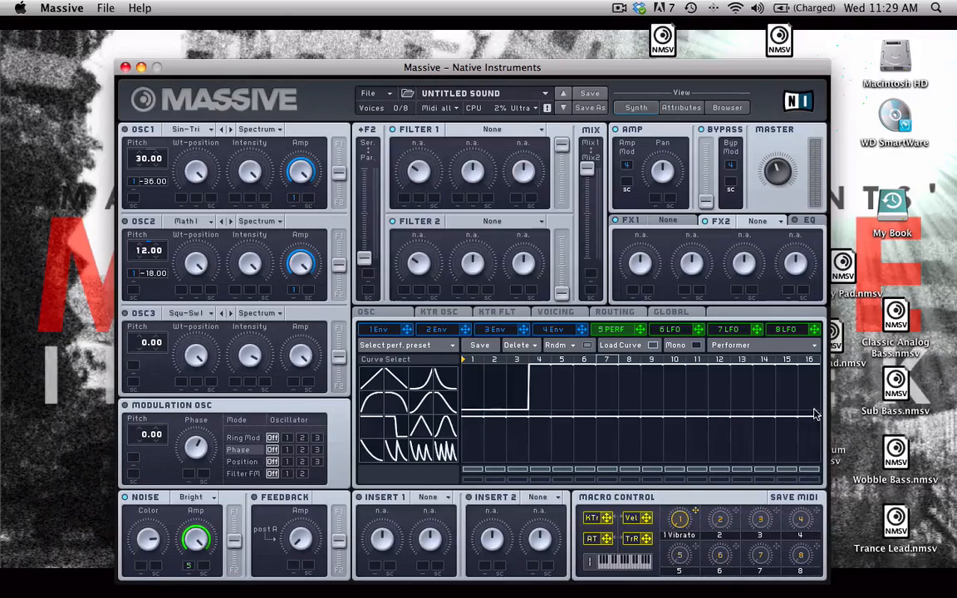
left_click(652, 344)
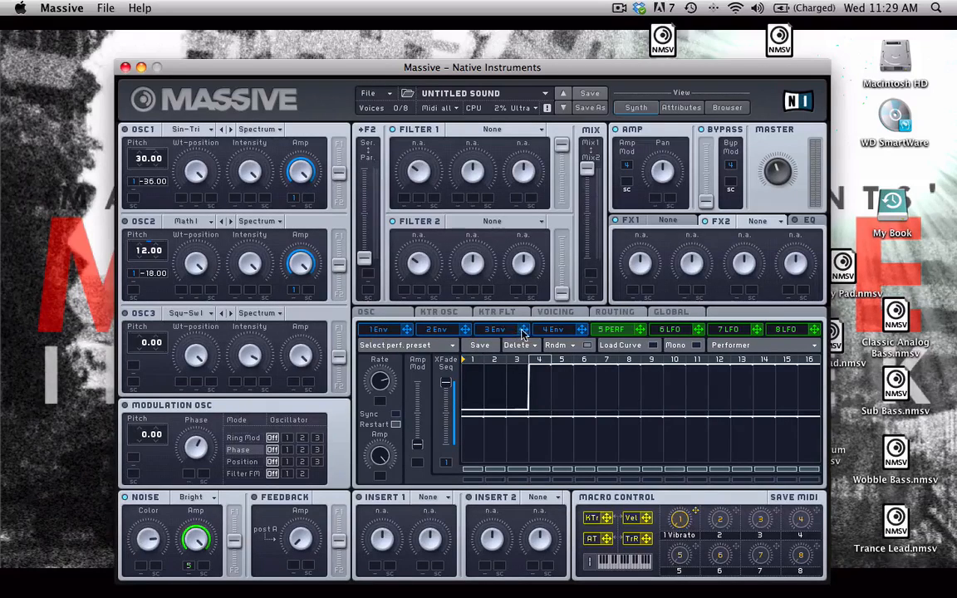
Step: Shape envelope 3 with attack time and attack level at minimum and the decay level at maximum
left_click(489, 331)
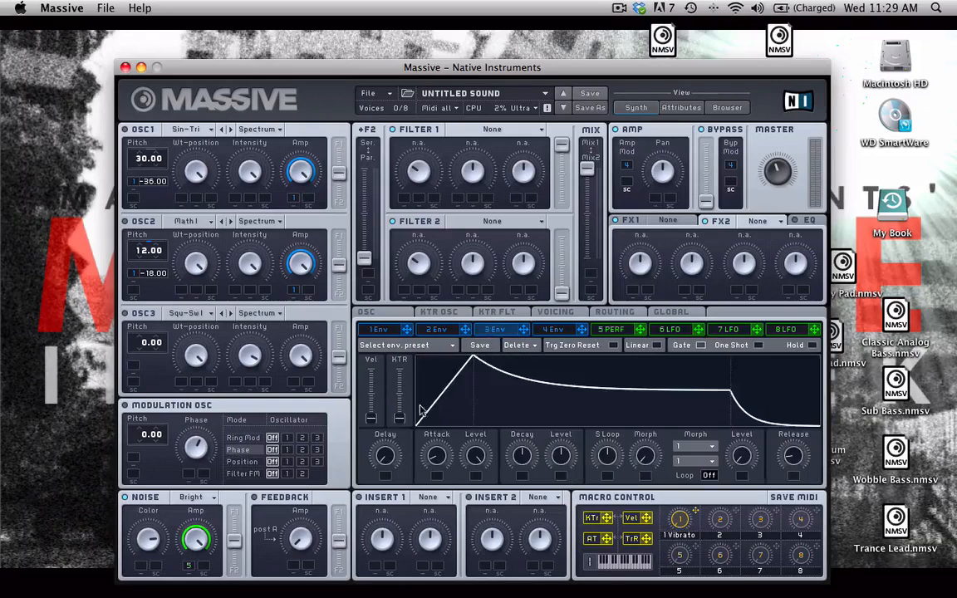
left_click_drag(473, 456, 473, 503)
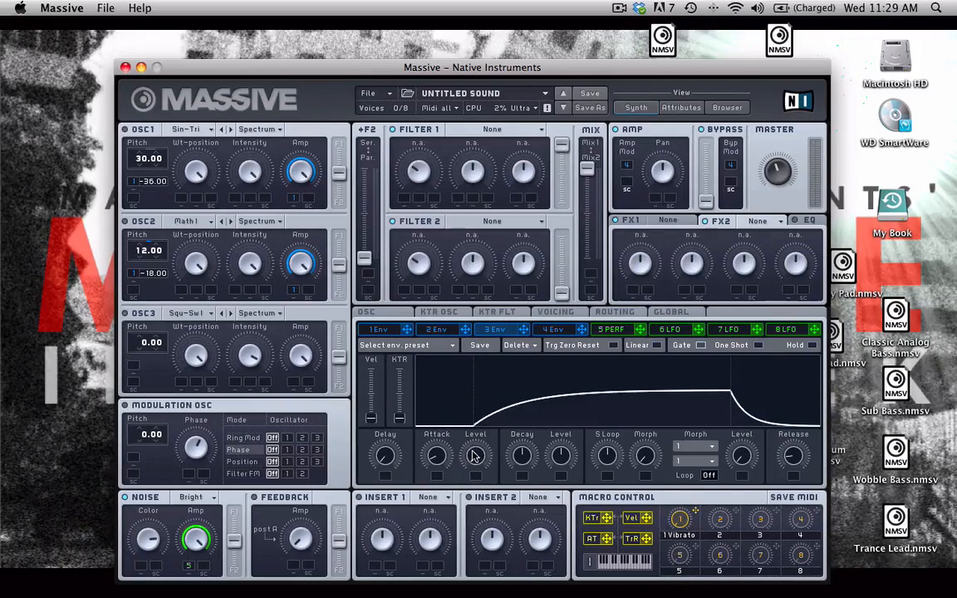
left_click_drag(440, 460, 440, 490)
left_click_drag(524, 459, 535, 393)
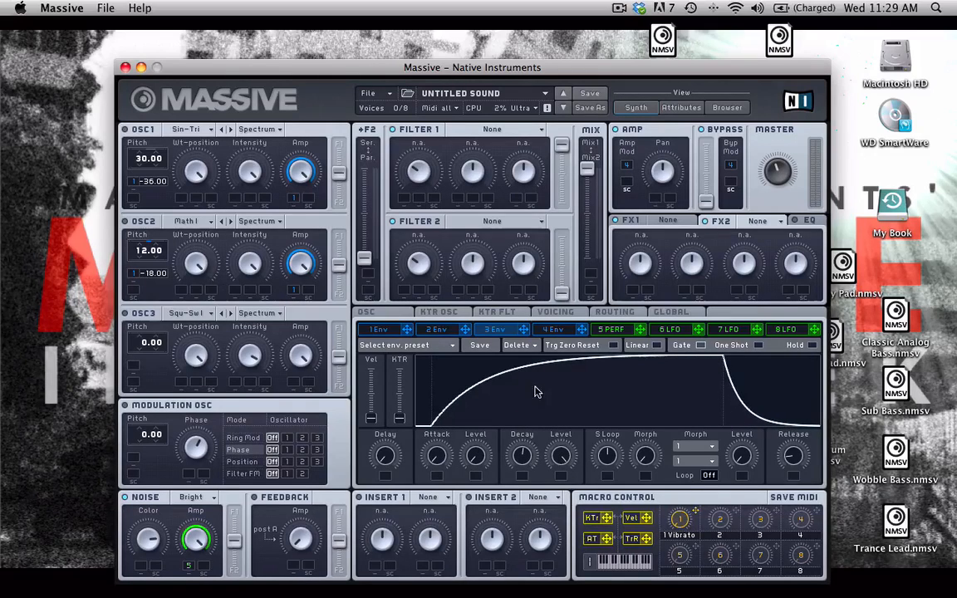
Step: Raise envelope 3's delay to about halfway and lengthen its decay slightly
left_click_drag(384, 457, 406, 444)
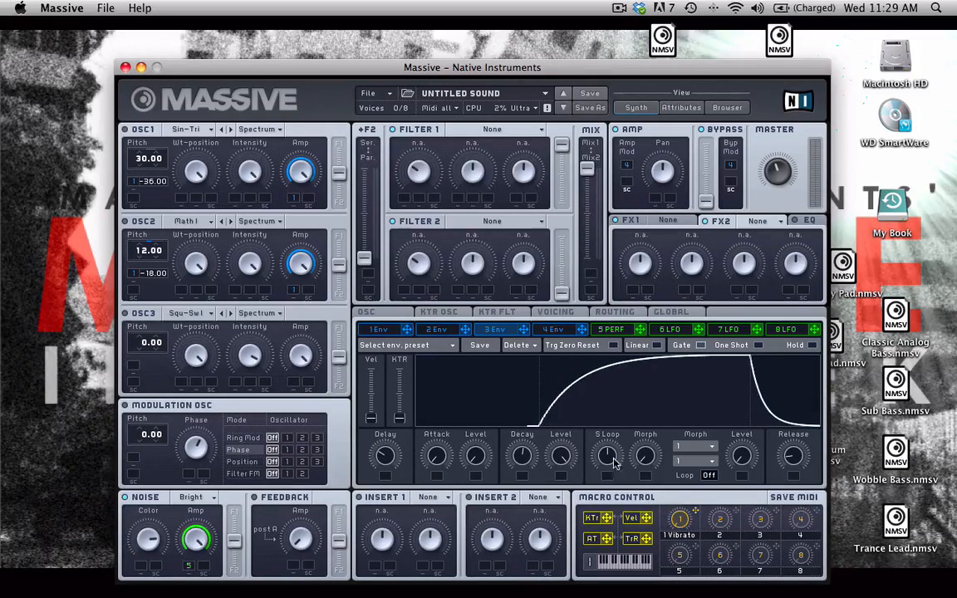
left_click_drag(525, 453, 526, 446)
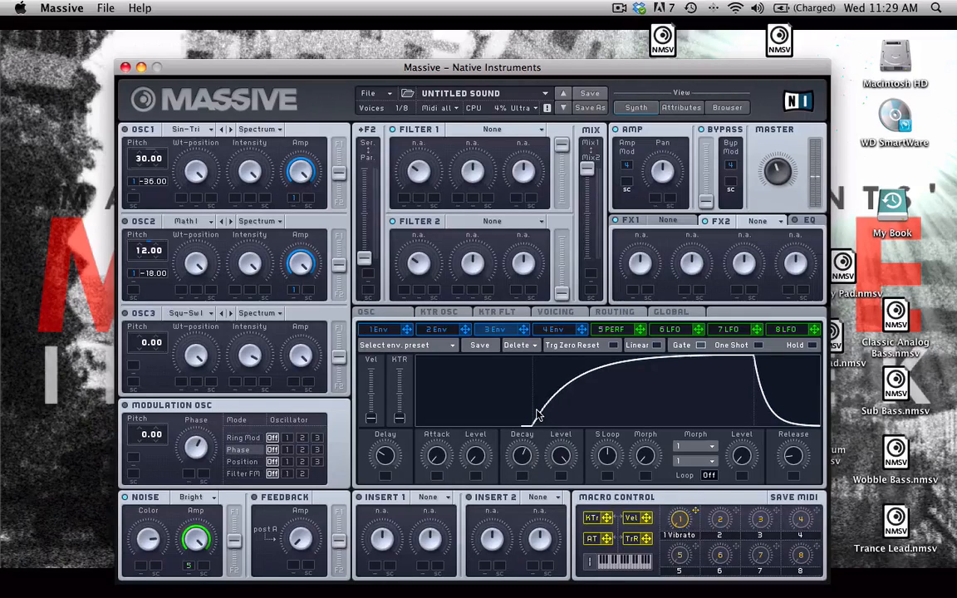
left_click_drag(374, 453, 391, 454)
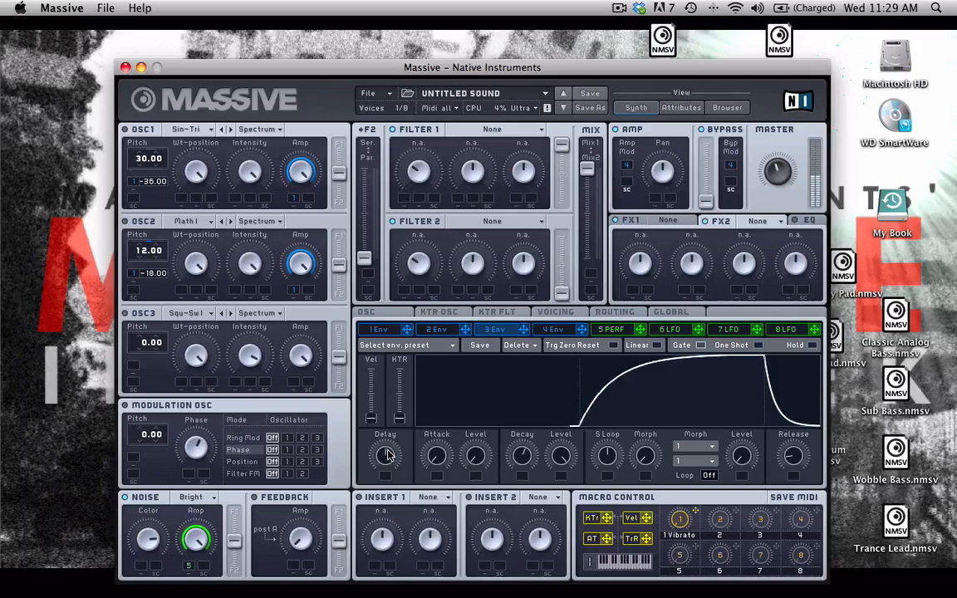
Step: Use envelope 3 as the performer's crossfade modulation source and fine-tune the envelope's delay, decay and release
left_click(610, 330)
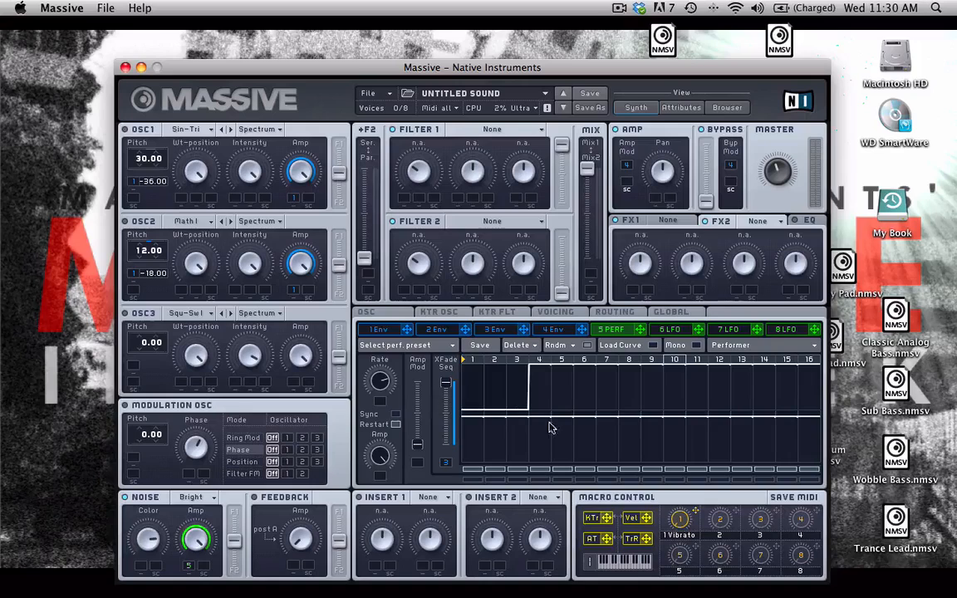
left_click(494, 330)
mouse_move(388, 461)
left_mouse_down()
mouse_move(384, 473)
mouse_move(384, 461)
left_mouse_up()
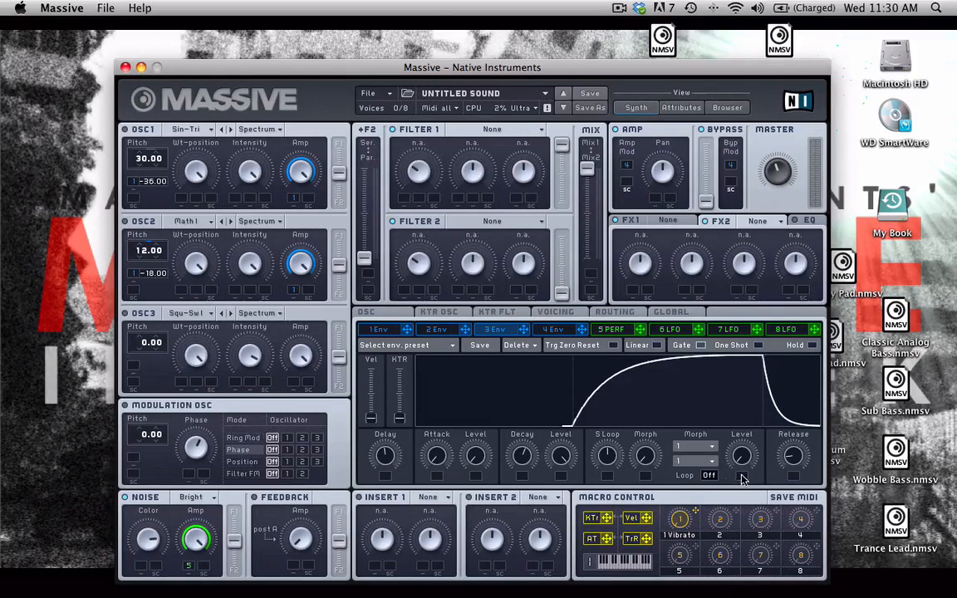
left_click_drag(789, 459, 787, 462)
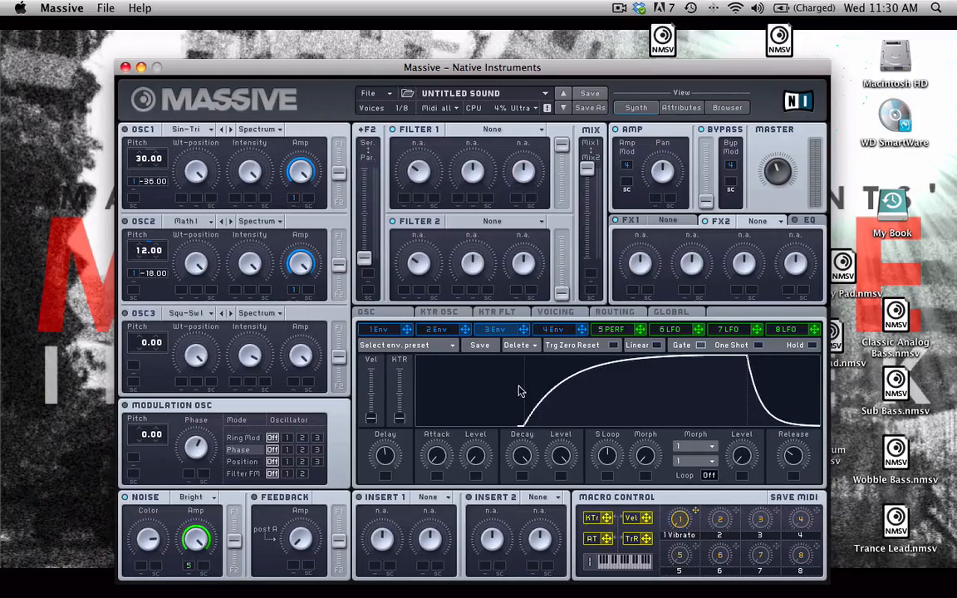
Step: Shorten envelope 3's release, reduce its decay to just under halfway, fine-tune its delay, and return to the performer
left_click_drag(793, 479, 789, 486)
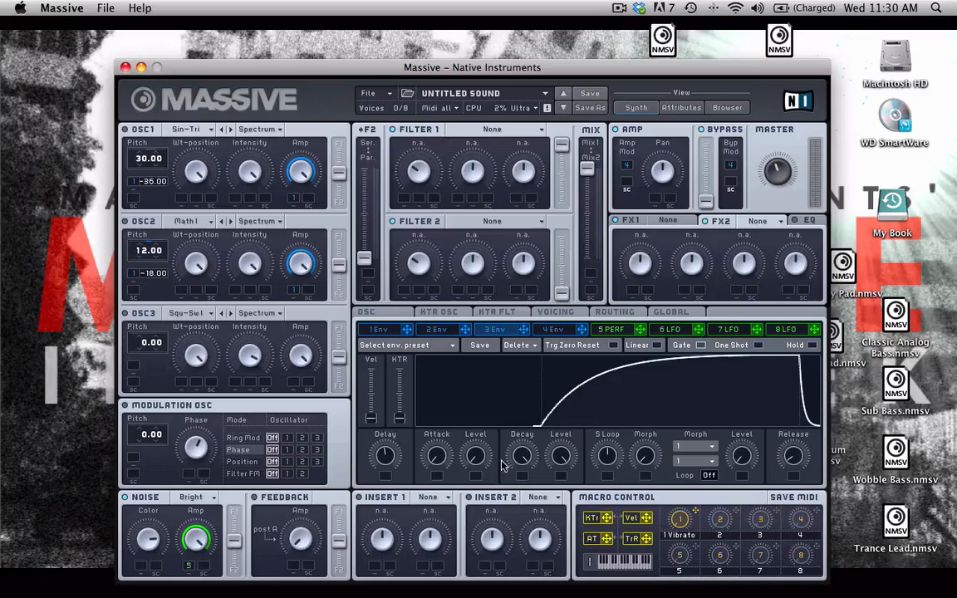
left_click_drag(532, 451, 530, 467)
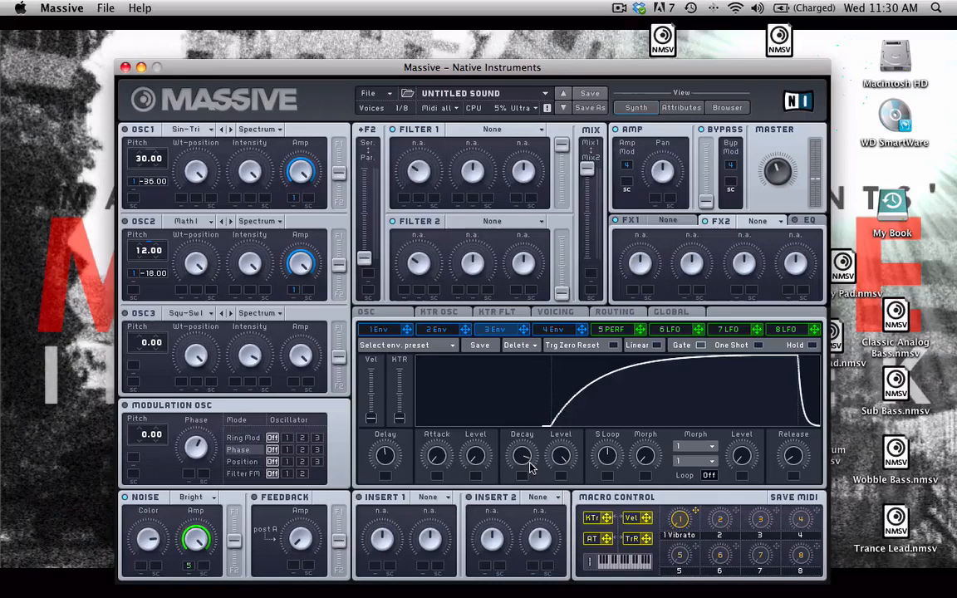
left_click_drag(520, 460, 518, 515)
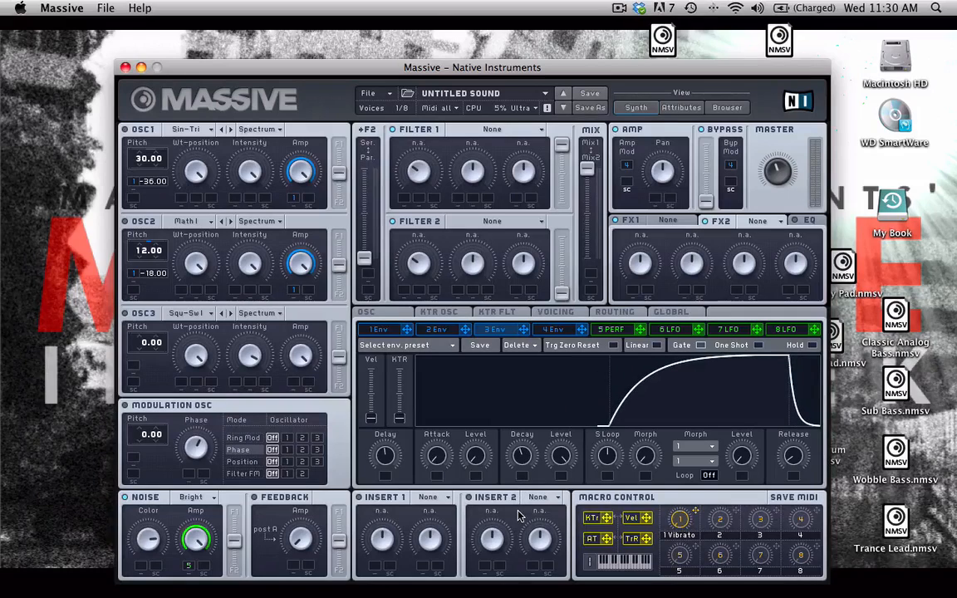
left_click_drag(524, 442, 525, 451)
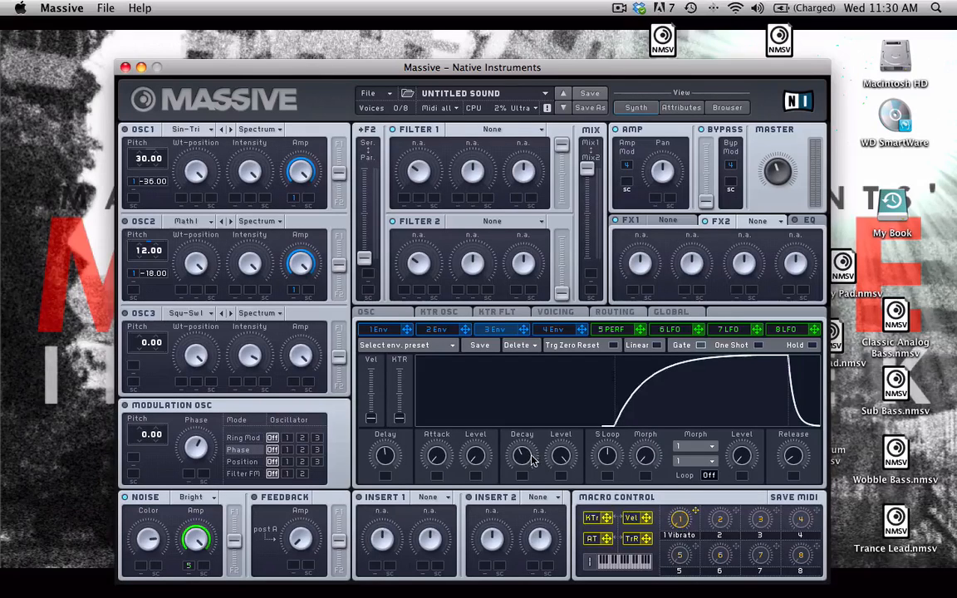
left_click_drag(532, 462, 528, 459)
mouse_move(396, 458)
left_mouse_down()
mouse_move(386, 471)
mouse_move(386, 454)
left_mouse_up()
left_click(611, 330)
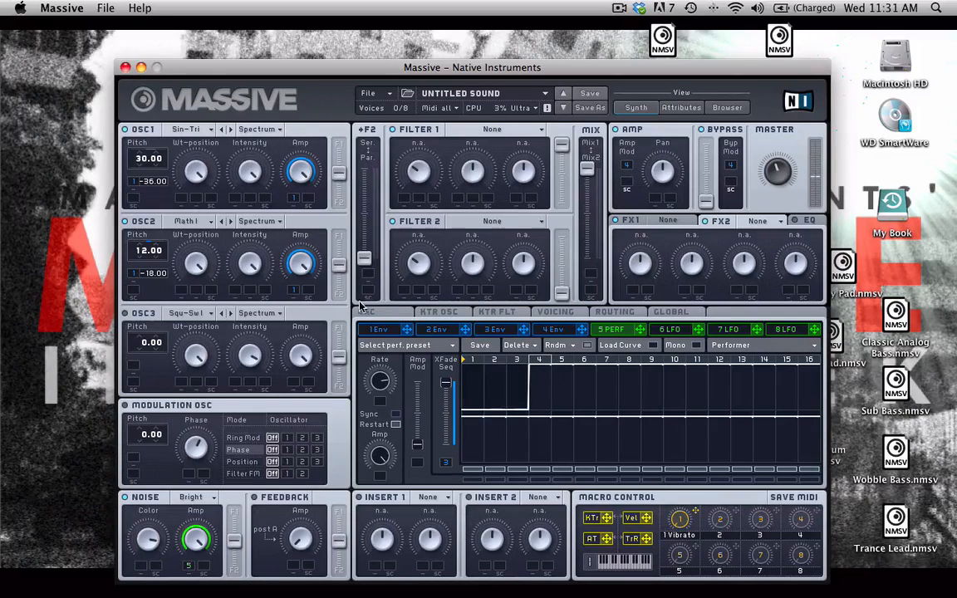
Step: Lengthen envelope 1's decay slightly and return to the performer
left_click(378, 330)
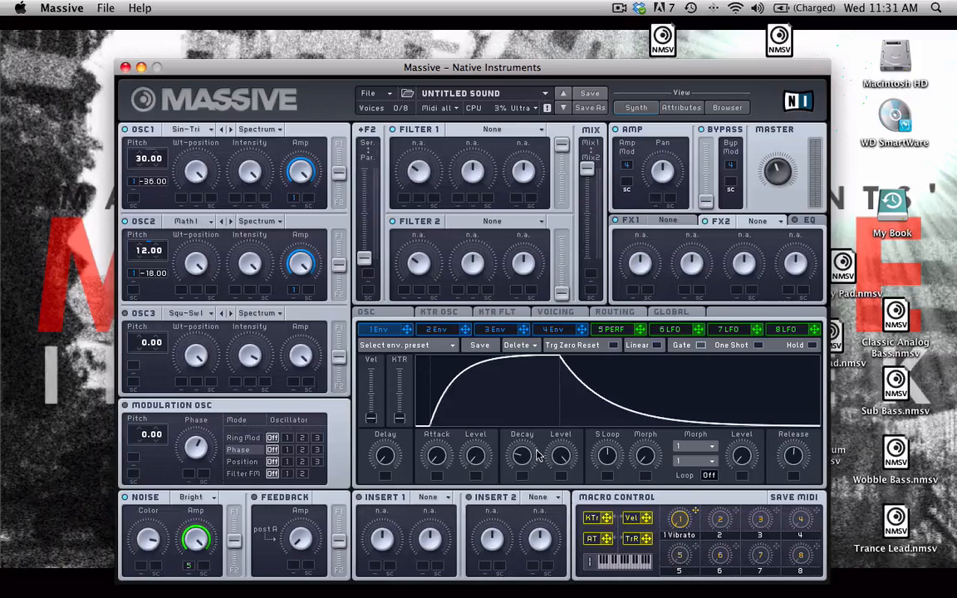
left_click_drag(523, 460, 521, 456)
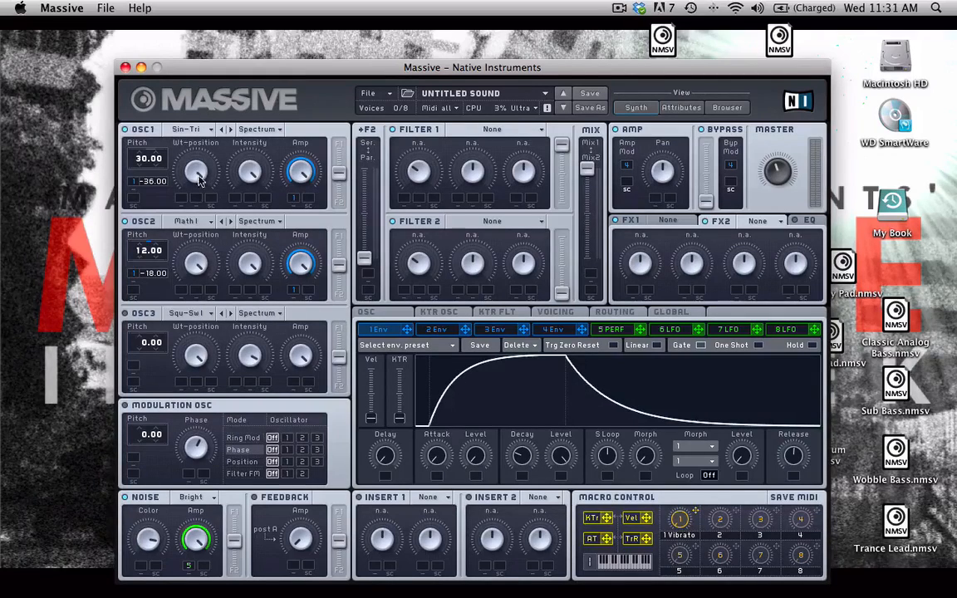
mouse_move(521, 462)
left_mouse_down()
mouse_move(519, 429)
mouse_move(519, 482)
left_mouse_up()
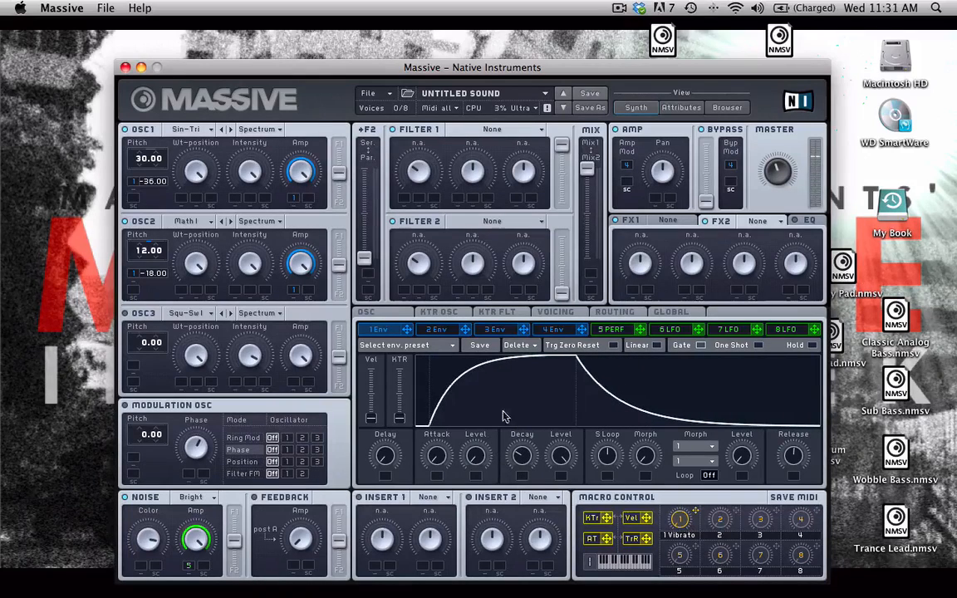
left_click(610, 330)
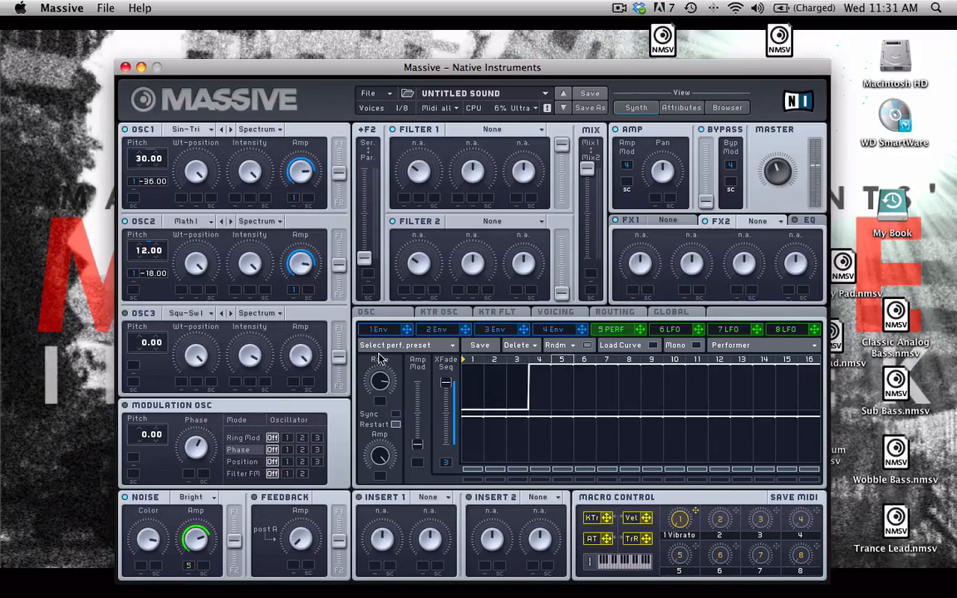
Step: Load the Sine Shaper into insert 1, check its routing, and send the noise entirely to filter 1
left_click(430, 496)
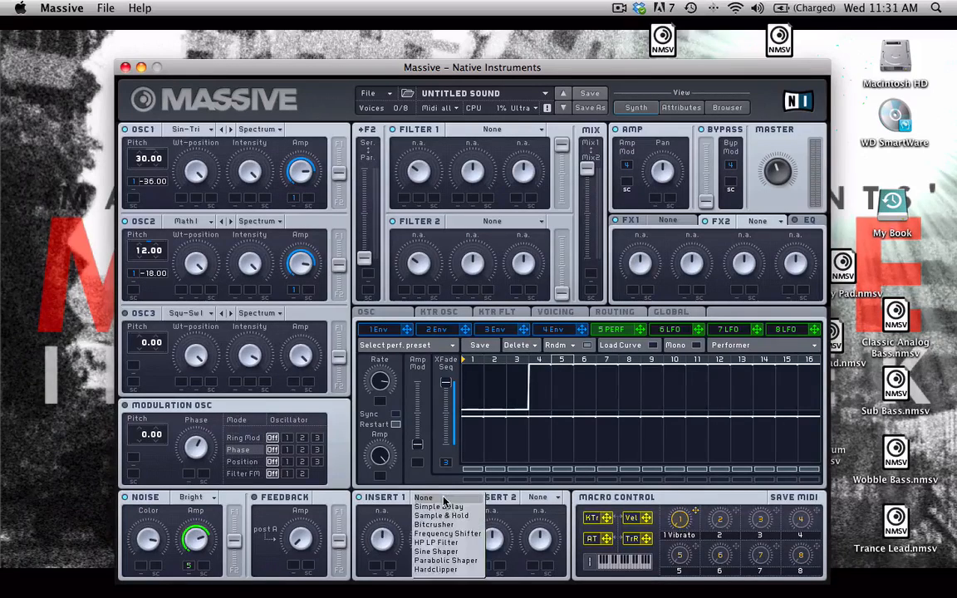
left_click(400, 494)
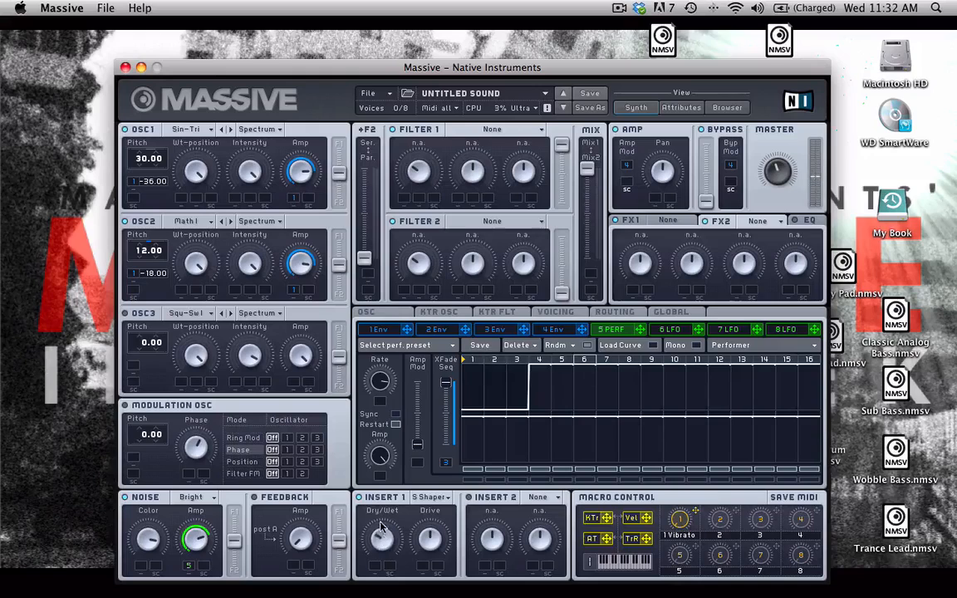
left_click(608, 313)
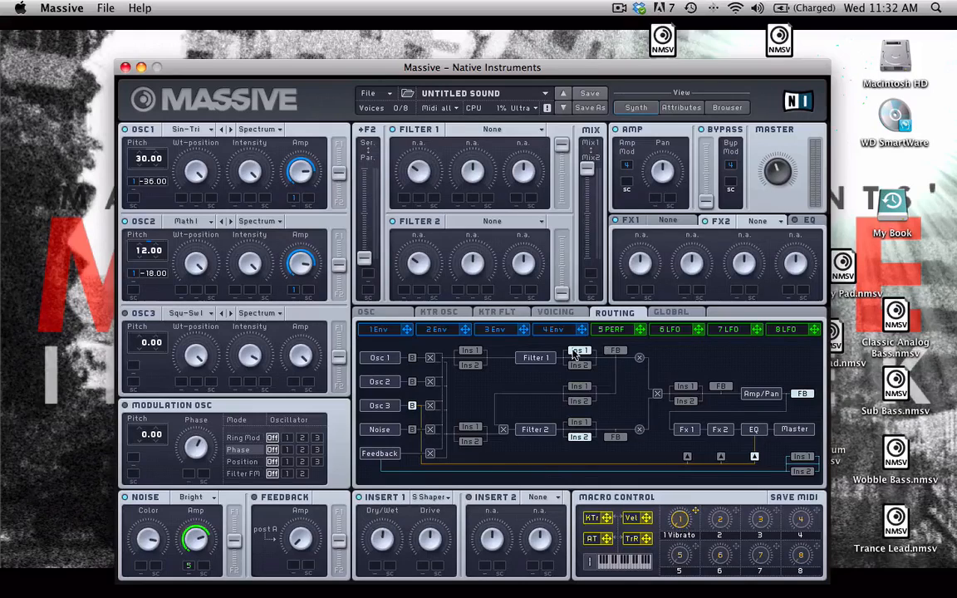
left_click_drag(235, 543, 235, 470)
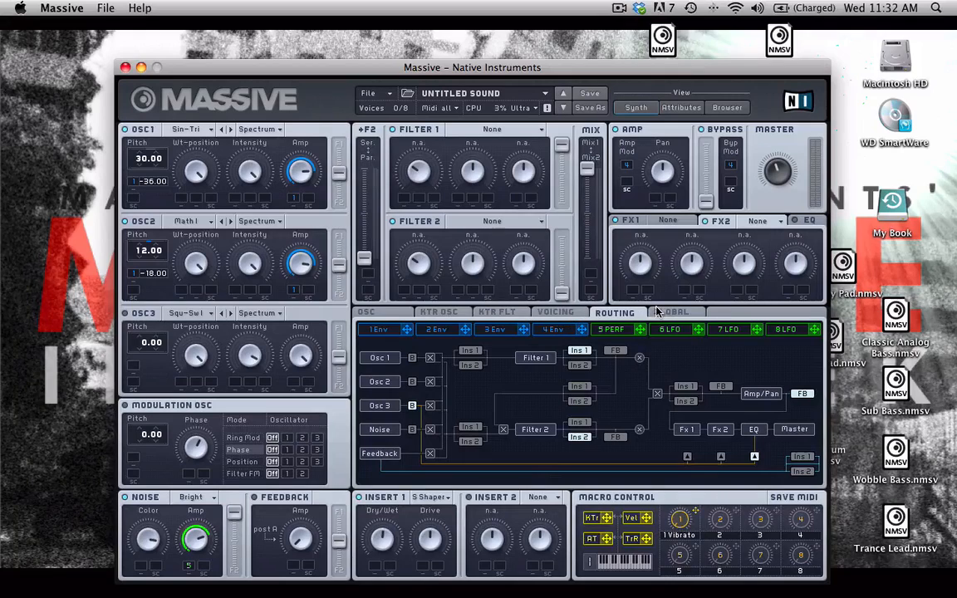
Step: Set unisono to 4 voices and enable pan position spread at about a quarter of its range
left_click(555, 312)
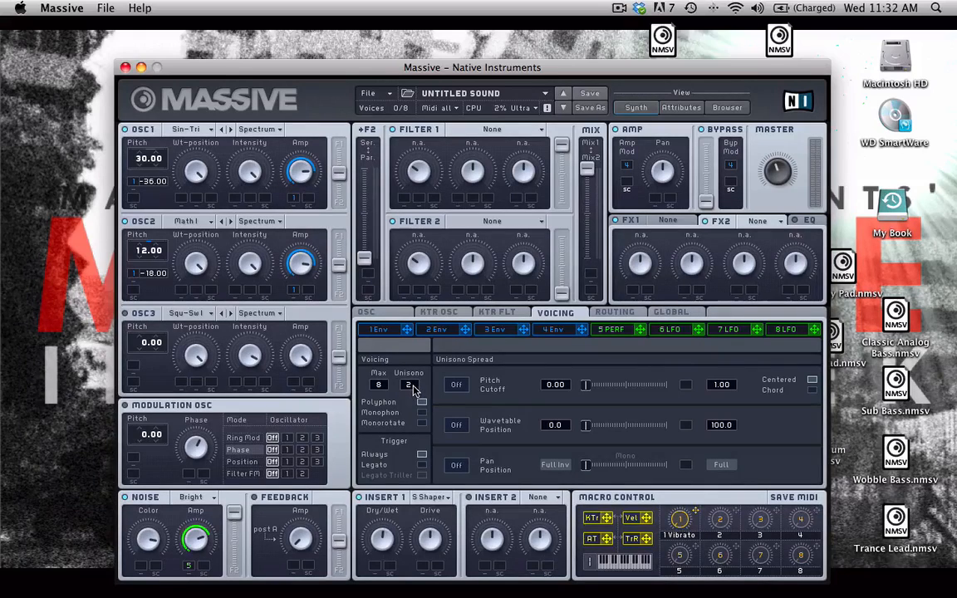
left_click_drag(415, 380, 417, 379)
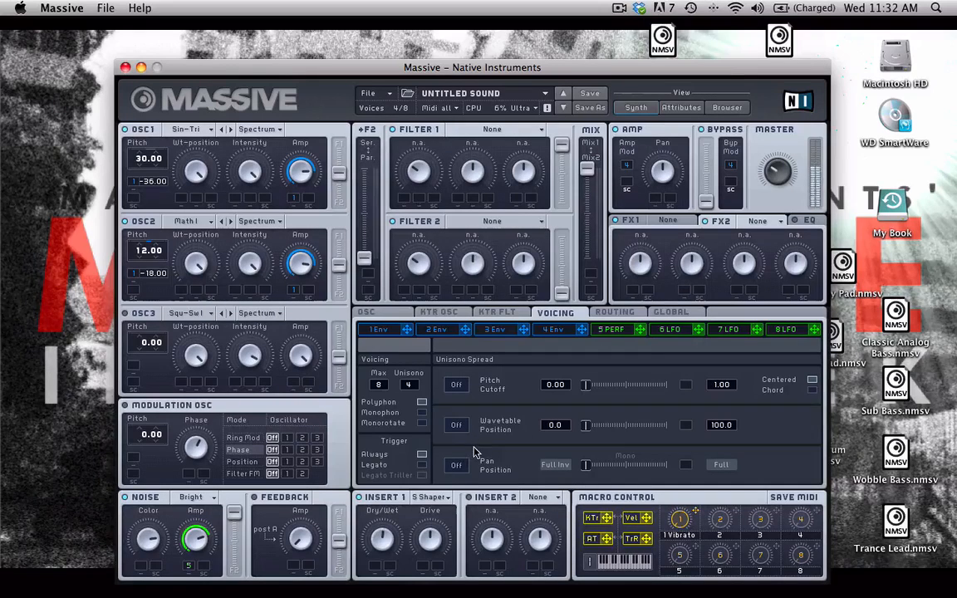
left_click(456, 466)
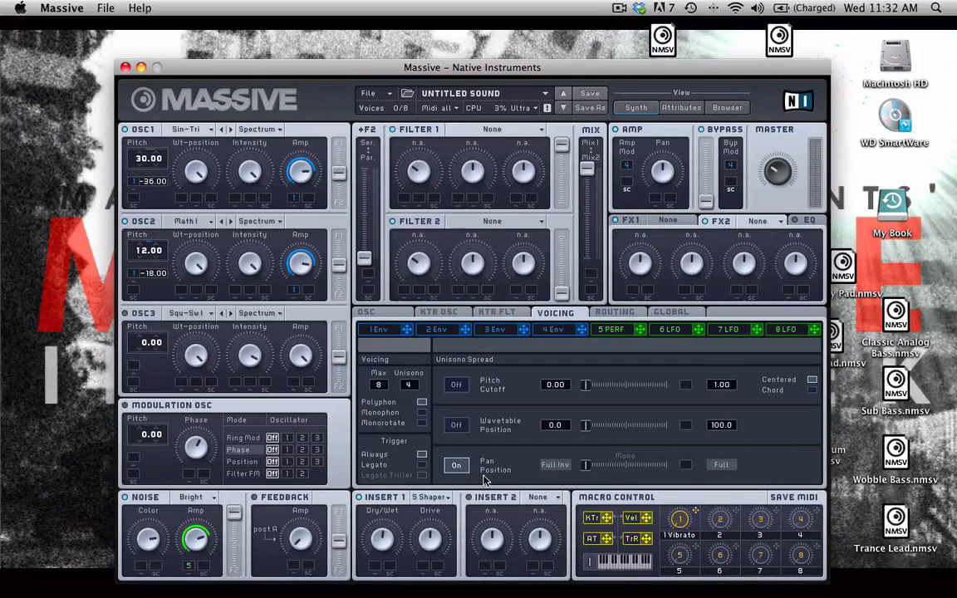
left_click_drag(586, 467, 618, 467)
left_click(458, 385)
left_click_drag(585, 385, 470, 390)
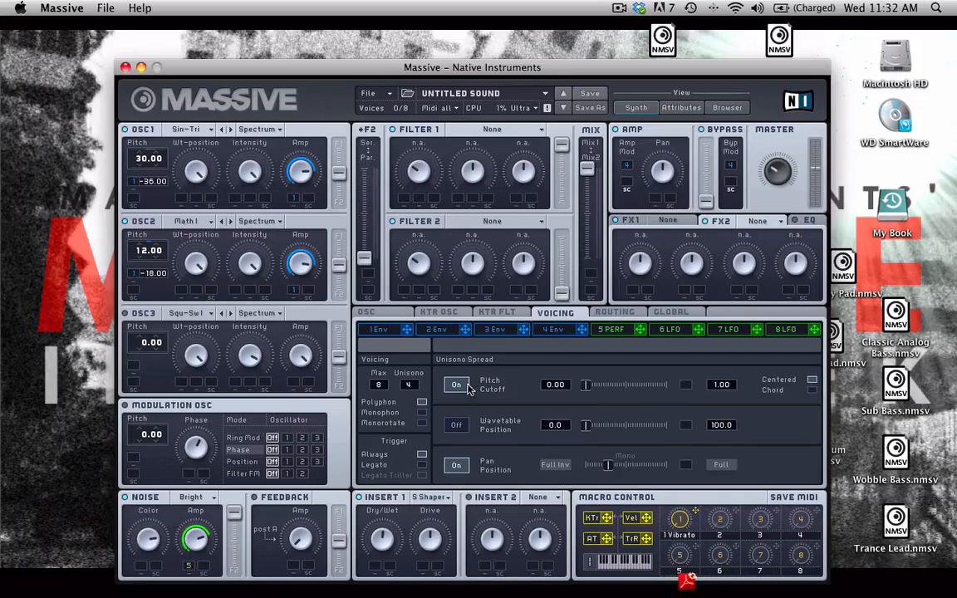
left_click(471, 391)
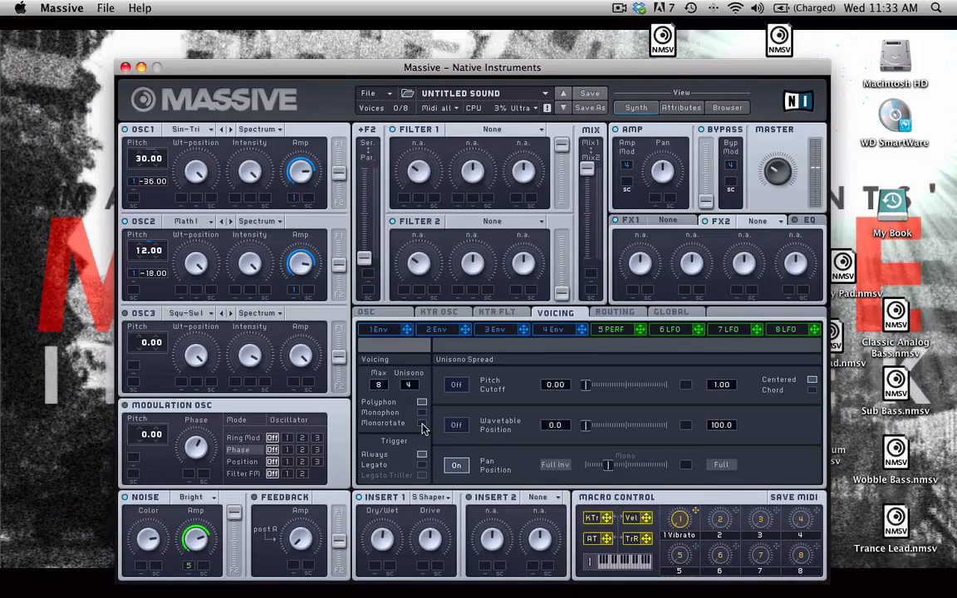
Step: Set the voicing mode to Monorotate and return to the performer
left_click(422, 424)
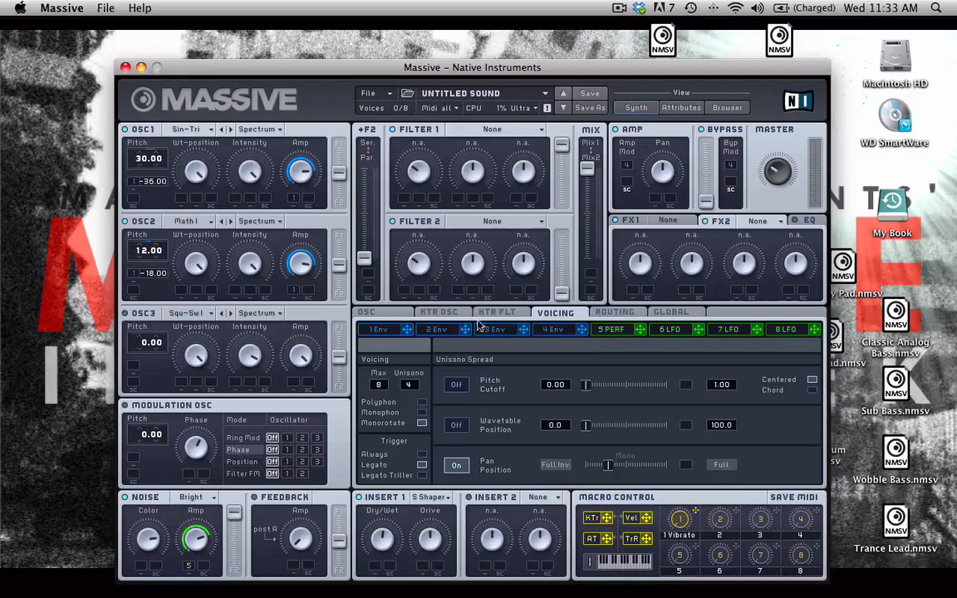
left_click(608, 329)
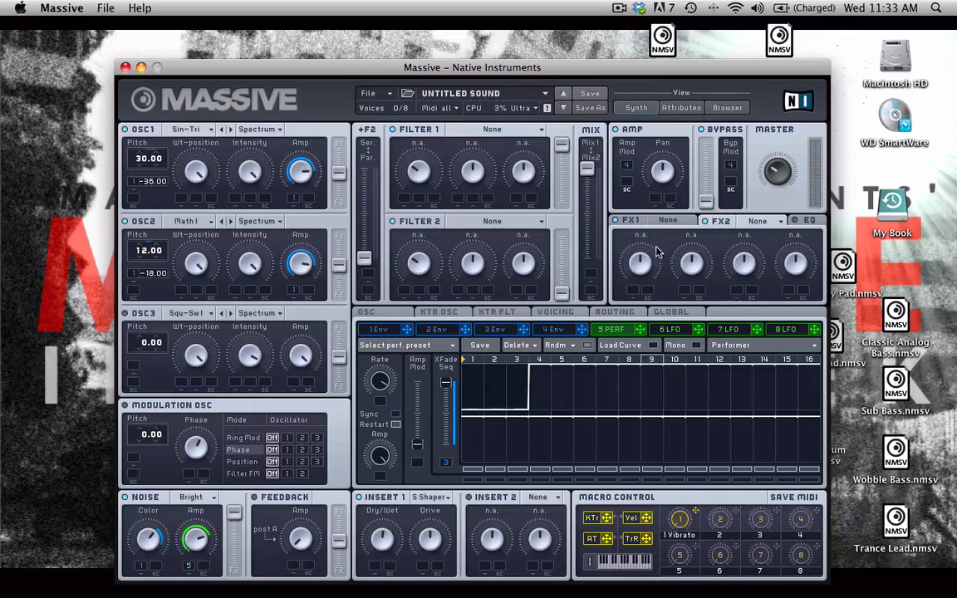
Step: Load Classic Tube in FX1 and Dimension Expander in FX2, with the expander's size low and its dry/wet just below halfway
left_click(686, 221)
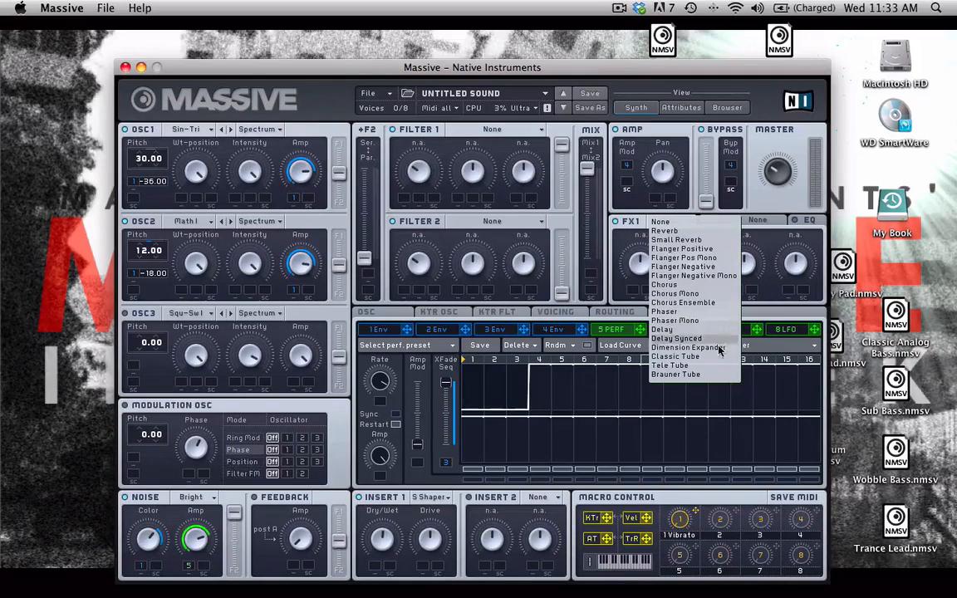
left_click(677, 356)
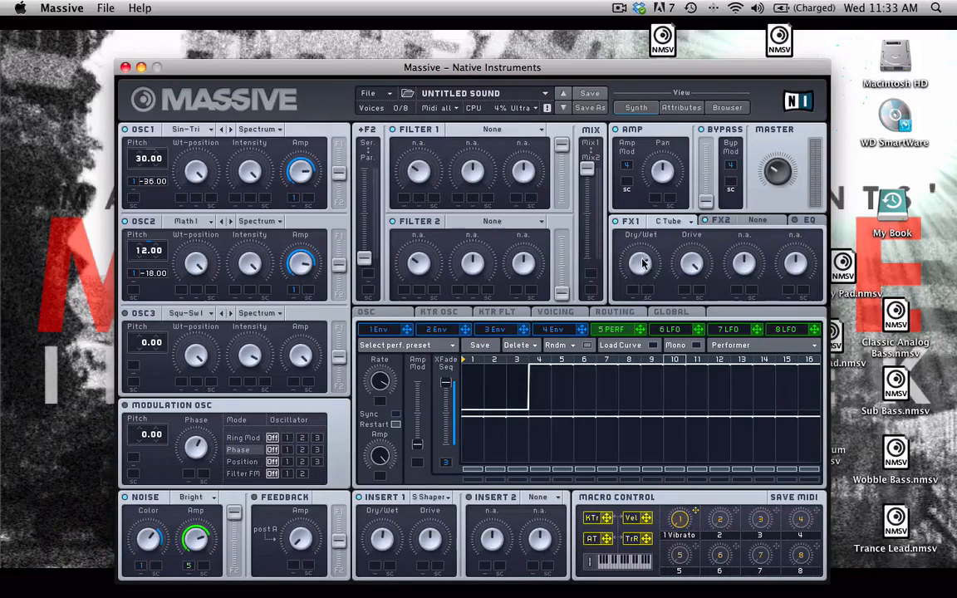
left_click(719, 221)
left_click(766, 222)
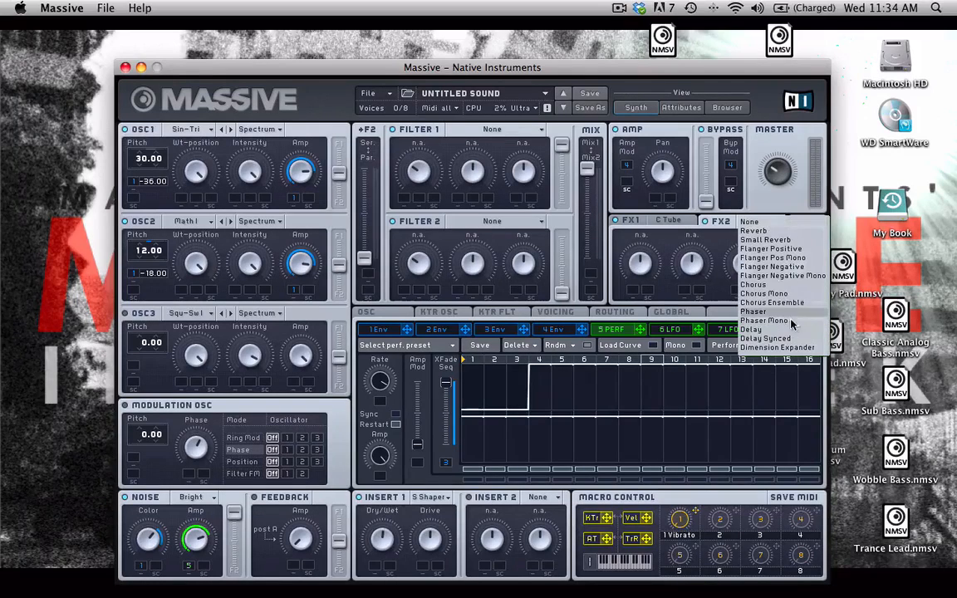
left_click(775, 347)
left_click_drag(690, 266, 680, 296)
left_click_drag(641, 266, 638, 287)
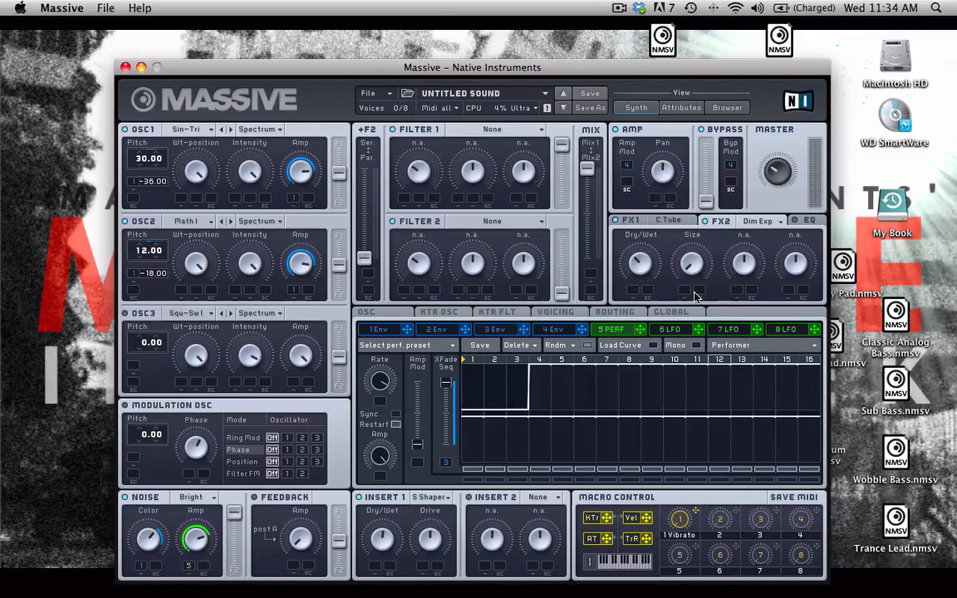
Step: Load Sample & Hold into insert 2 and route that insert after the filter mix, just before Amp/Pan
left_click(555, 311)
left_click(536, 497)
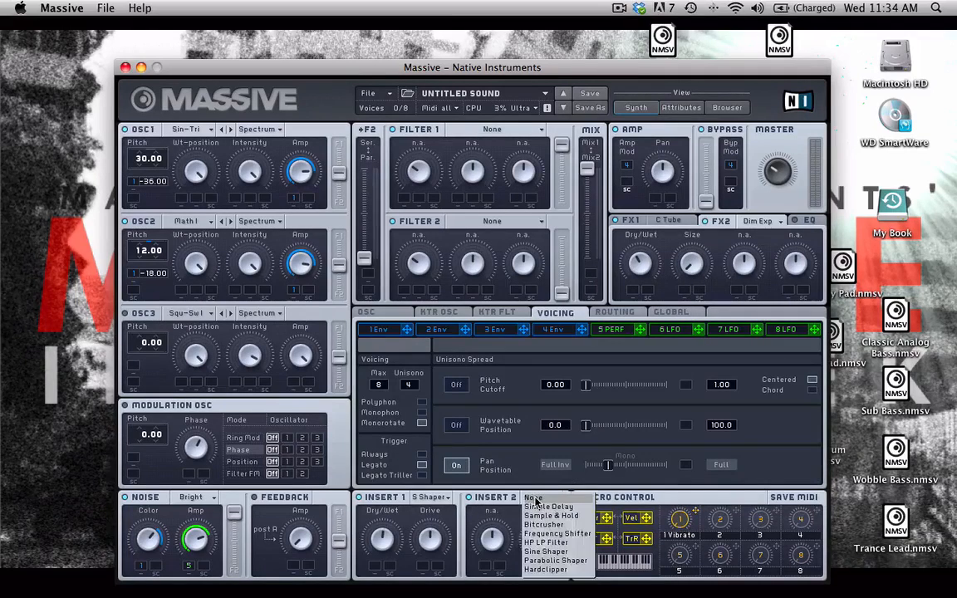
left_click(581, 517)
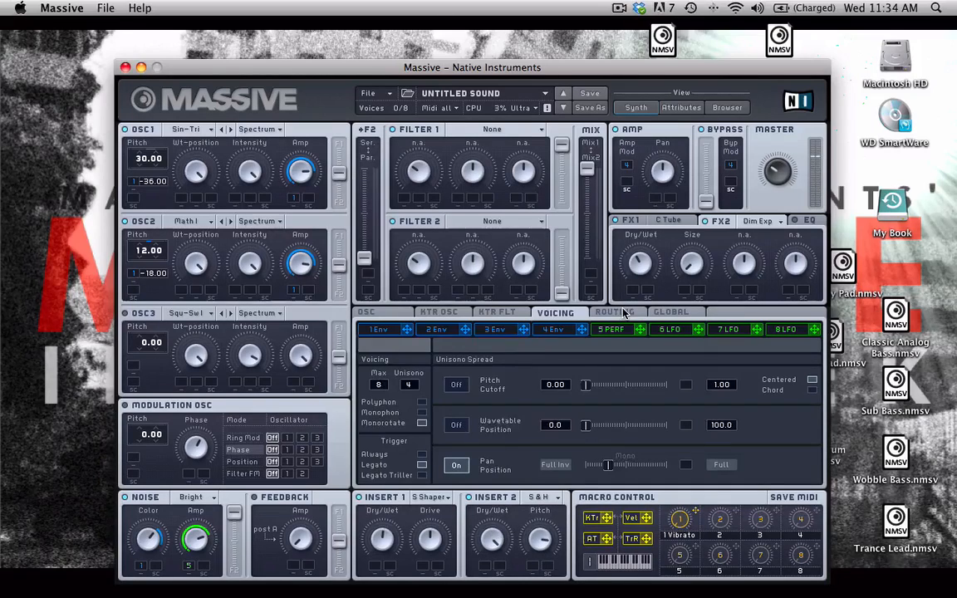
left_click(618, 312)
left_click(683, 403)
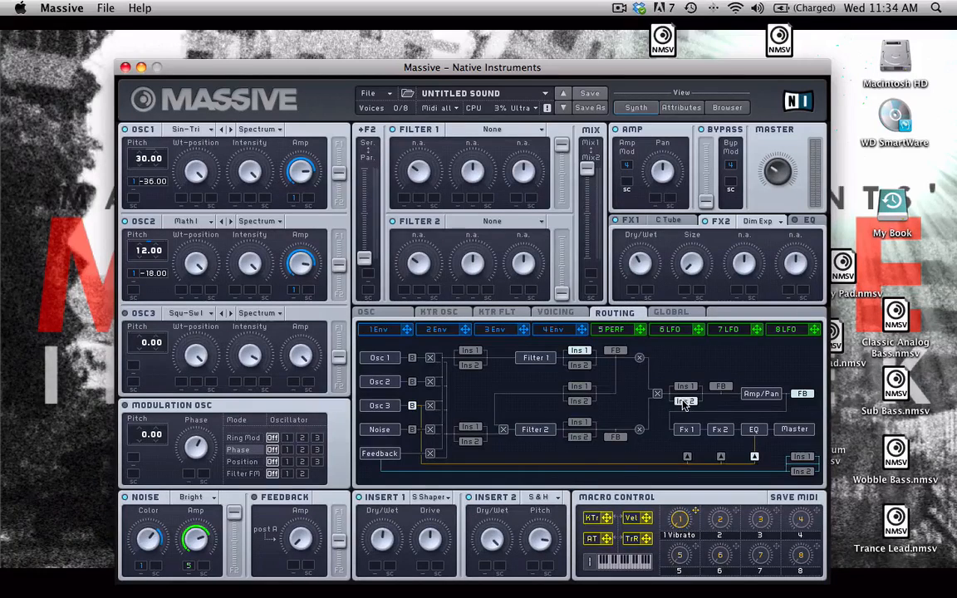